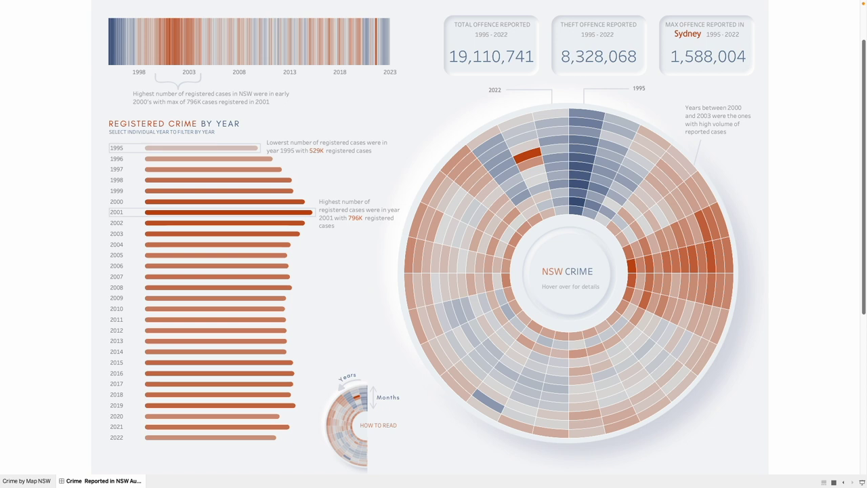
Step: Examine the finished NSW crime dashboard from its title to the radial heatmap, and leave presentation mode
scroll(314, 81, up, 2)
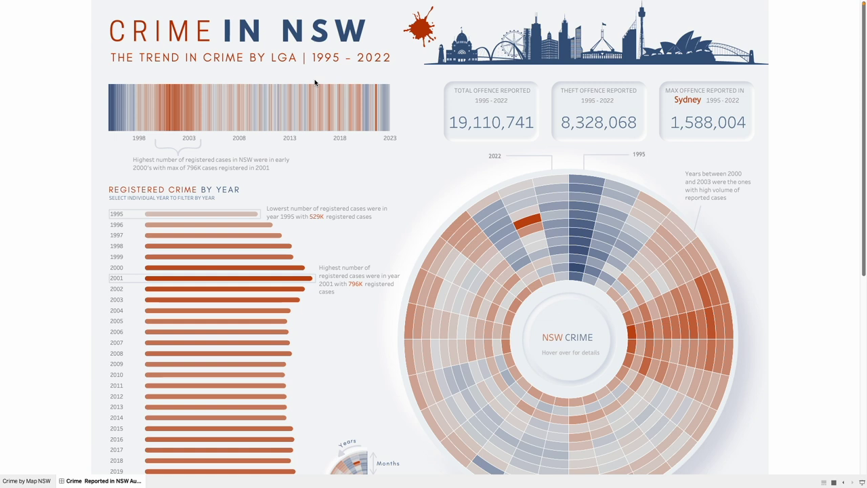
scroll(314, 82, down, 1)
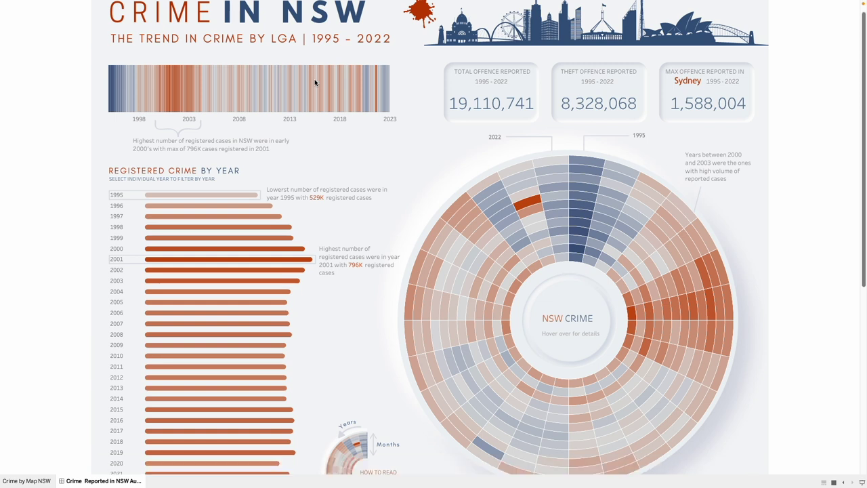
scroll(495, 149, down, 1)
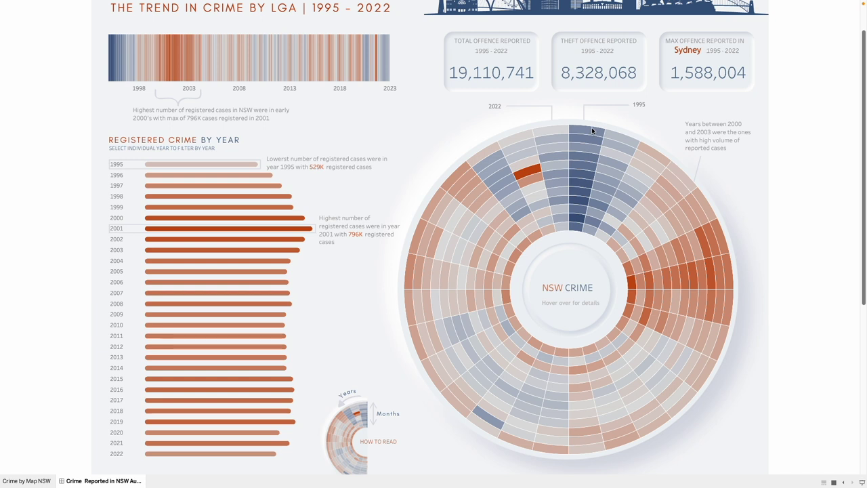
mouse_move(592, 137)
key(Escape)
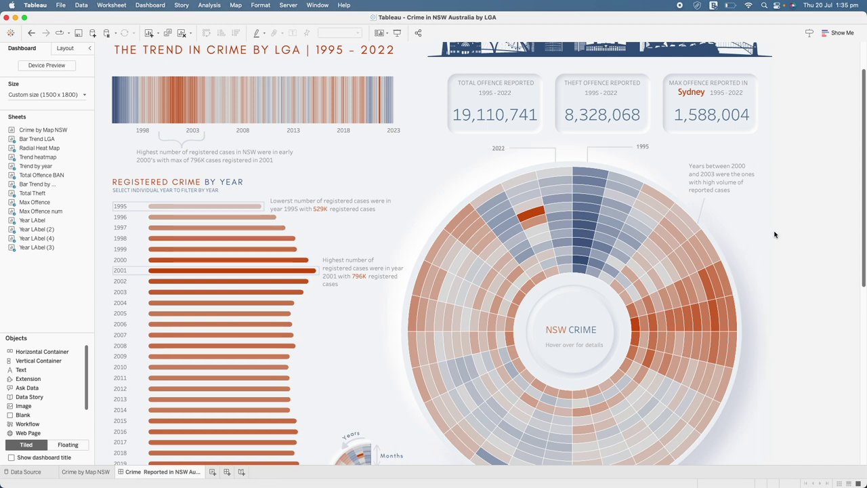
scroll(774, 234, down, 3)
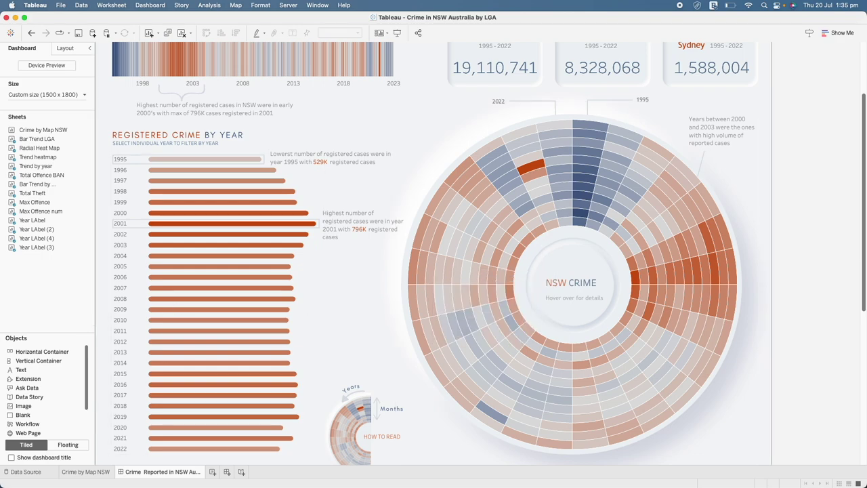
Step: Switch to Chrome and download the "Recorded Criminal Incident by month - by LGA" dataset from the Offence open data page
key(super+Tab)
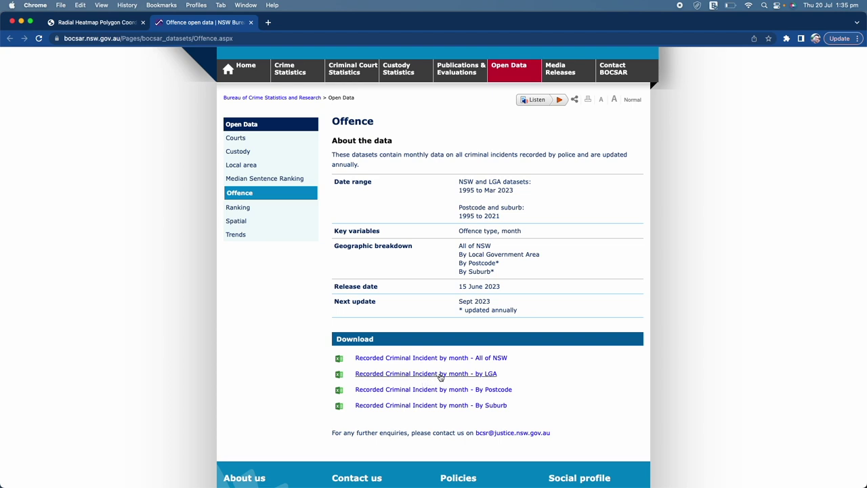
click(489, 374)
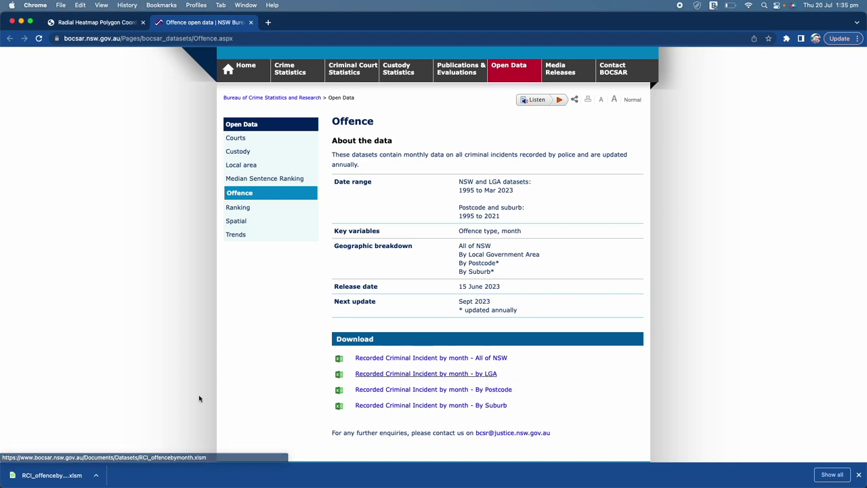
Step: Switch to the blank Tableau workbook Book1 and connect it to the Excel file RCI_offencebymonth (1).xlsm in Downloads
mouse_move(766, 482)
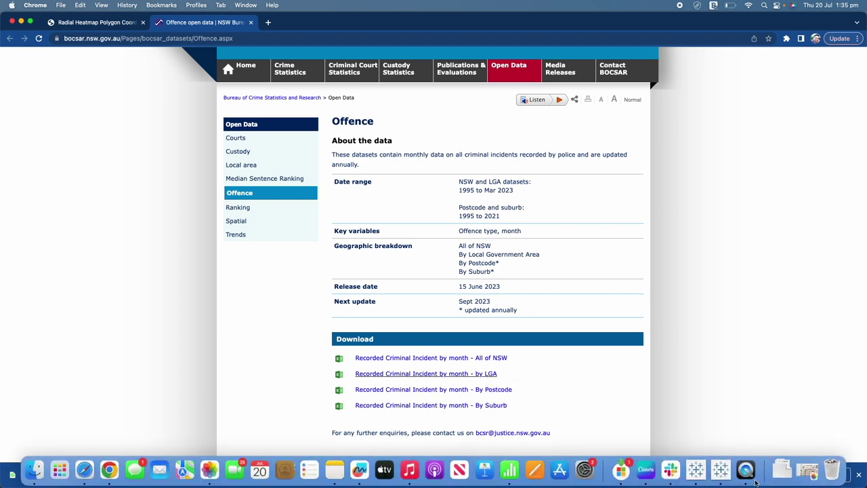
click(720, 469)
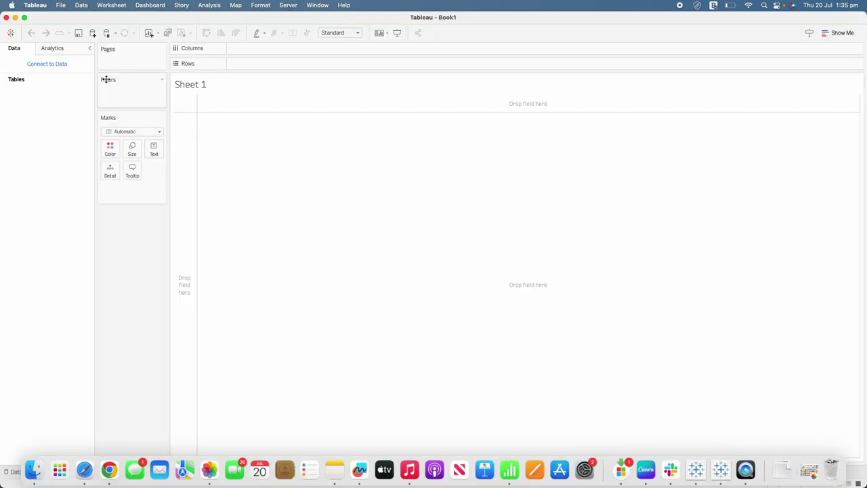
click(47, 64)
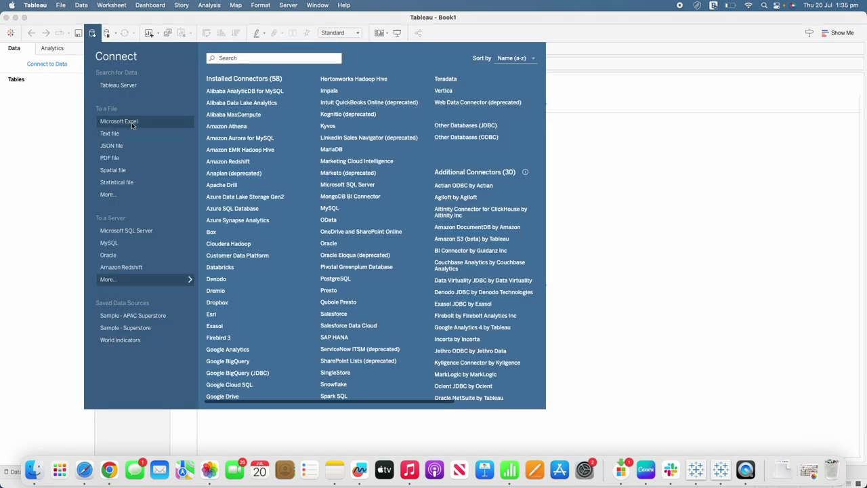
click(131, 122)
click(298, 110)
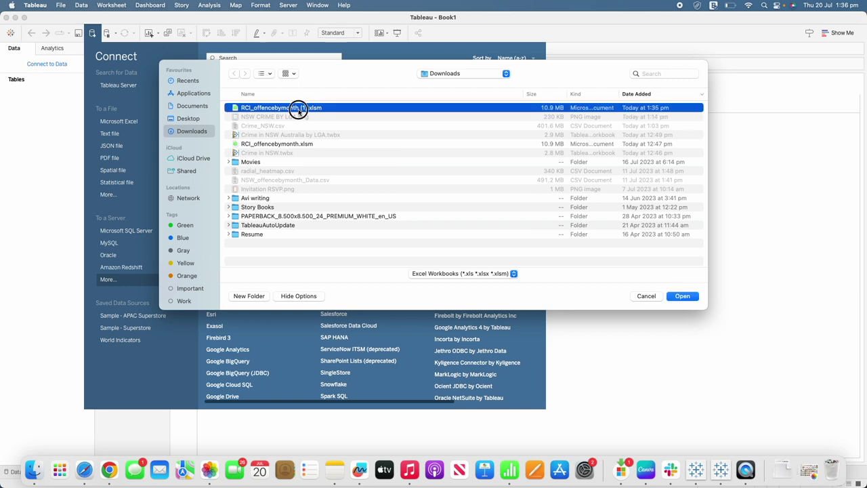
double_click(298, 108)
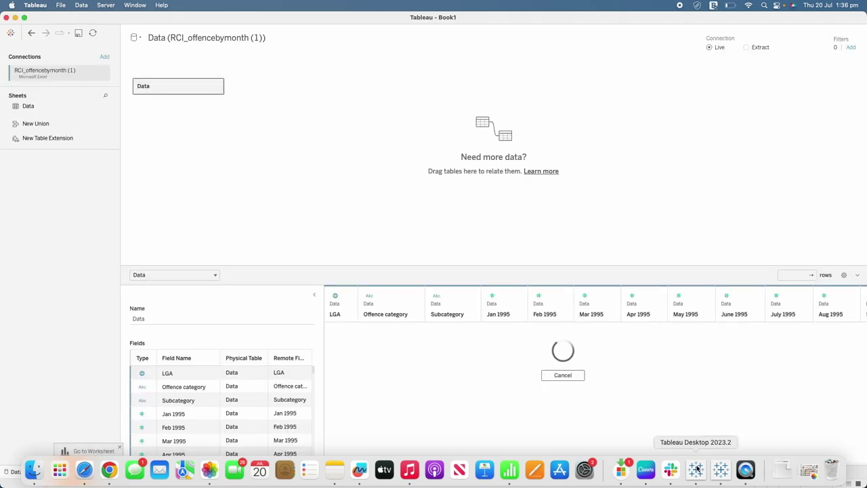
Step: Inspect the month segments of the radial heatmap in the finished Tableau dashboard, and return to the Book1 data source
click(696, 469)
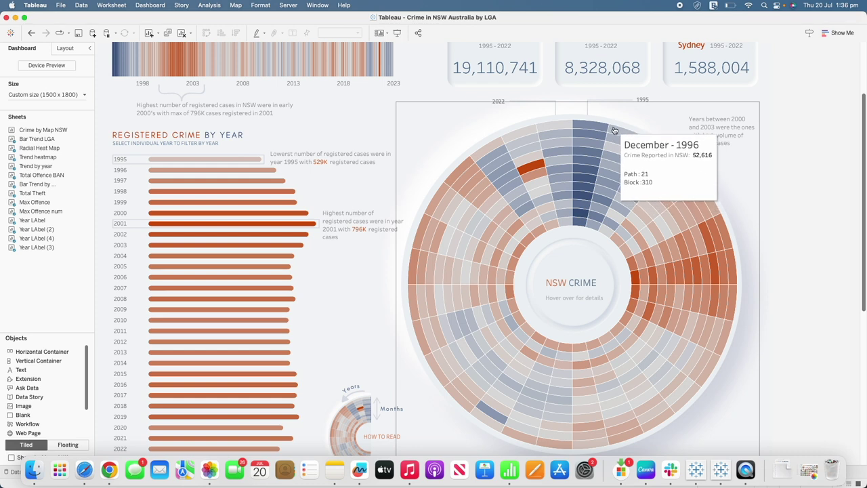
mouse_move(617, 129)
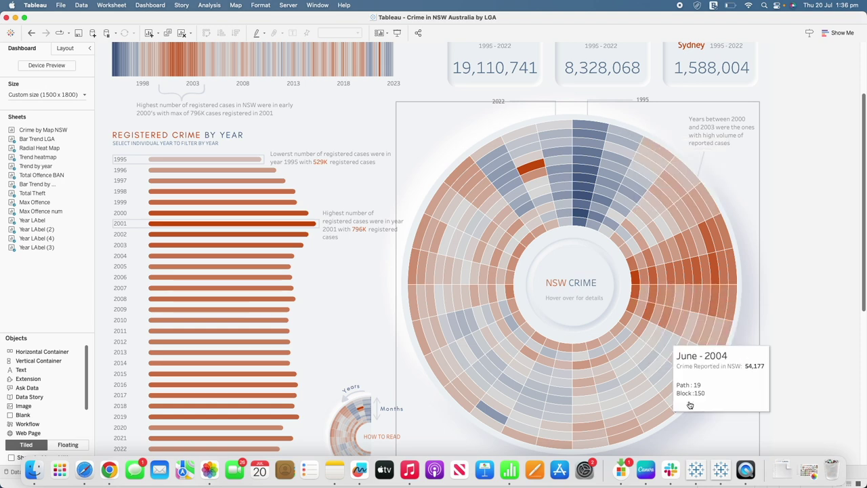
click(721, 469)
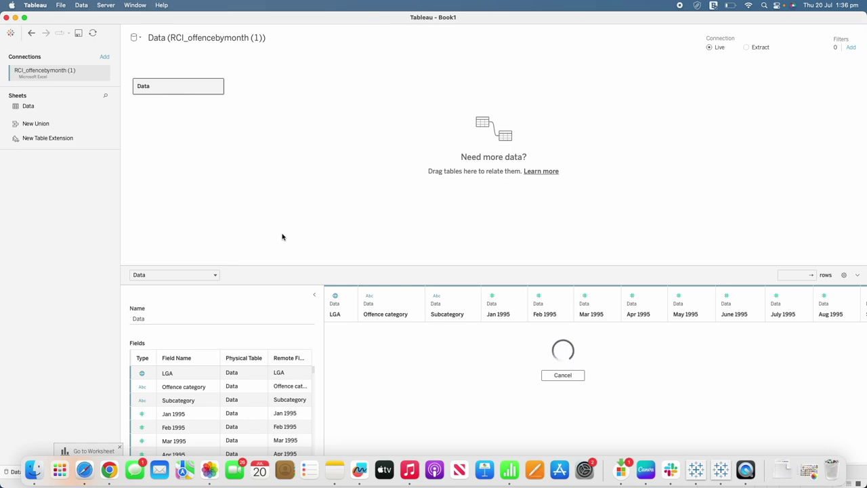
Step: Enlarge the data preview area and examine the field list and the monthly incident columns of the offence data
drag(199, 266, 197, 165)
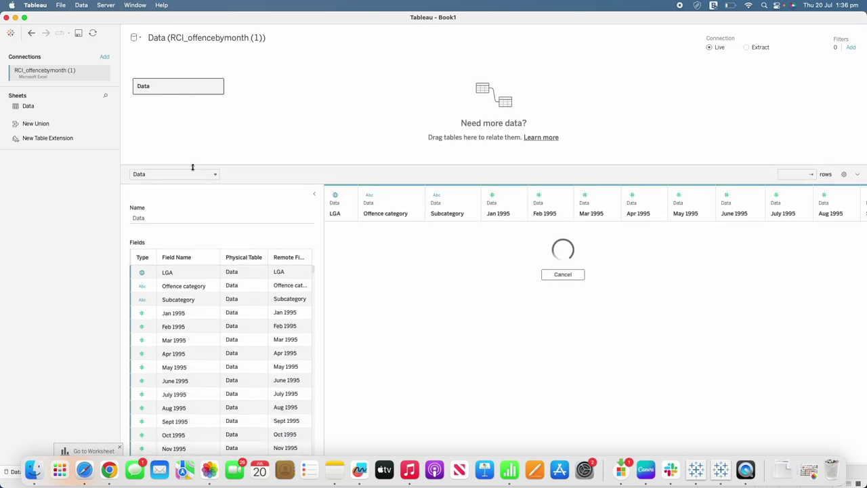
scroll(187, 312, down, 5)
scroll(187, 312, up, 5)
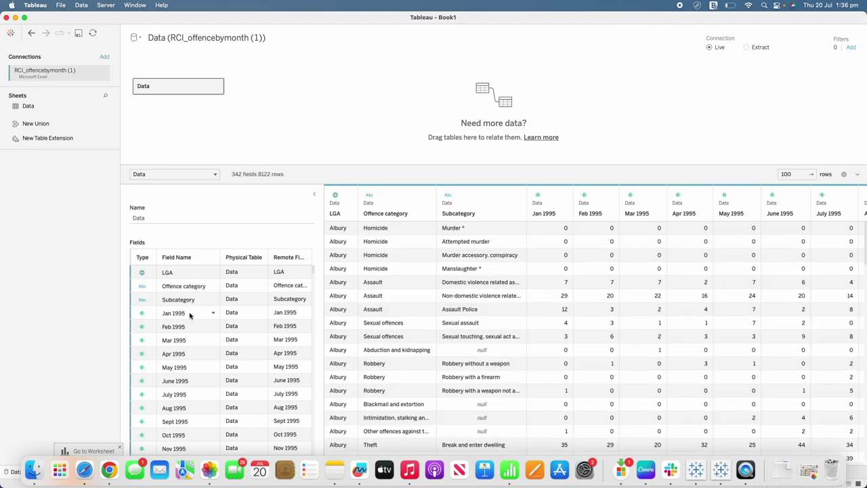
scroll(190, 354, down, 5)
scroll(189, 354, up, 5)
scroll(614, 300, right, 10)
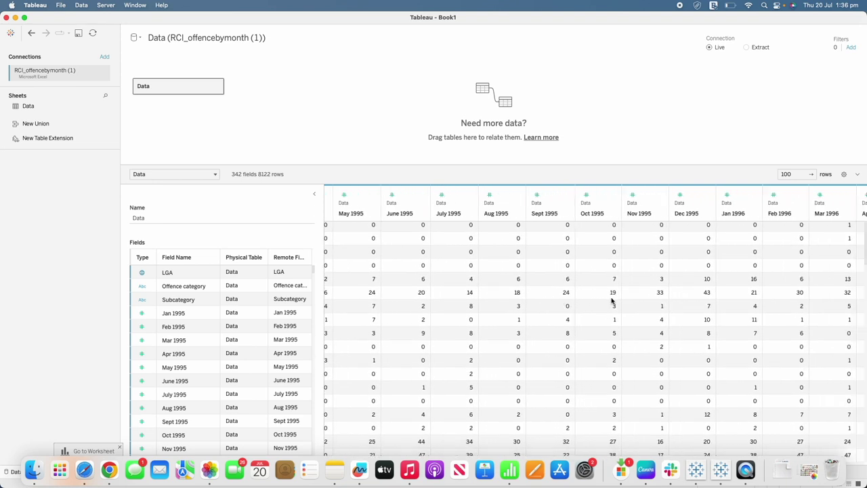
scroll(611, 299, left, 10)
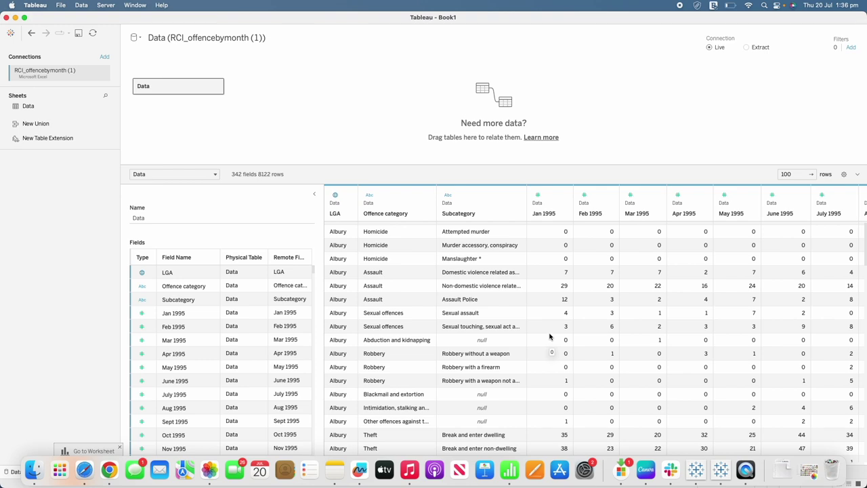
Step: Pivot all the monthly columns from Jan 1995 through Mar 2023 into rows
click(554, 196)
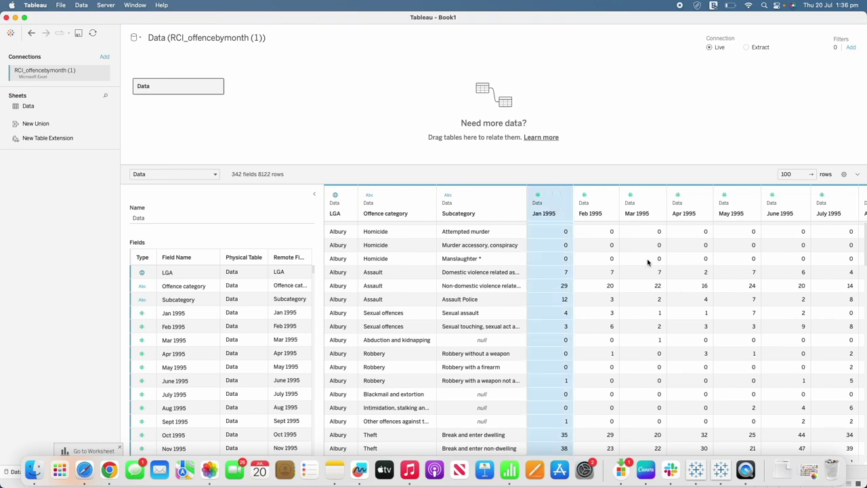
scroll(676, 279, right, 20)
scroll(676, 279, right, 20)
scroll(676, 279, right, 20)
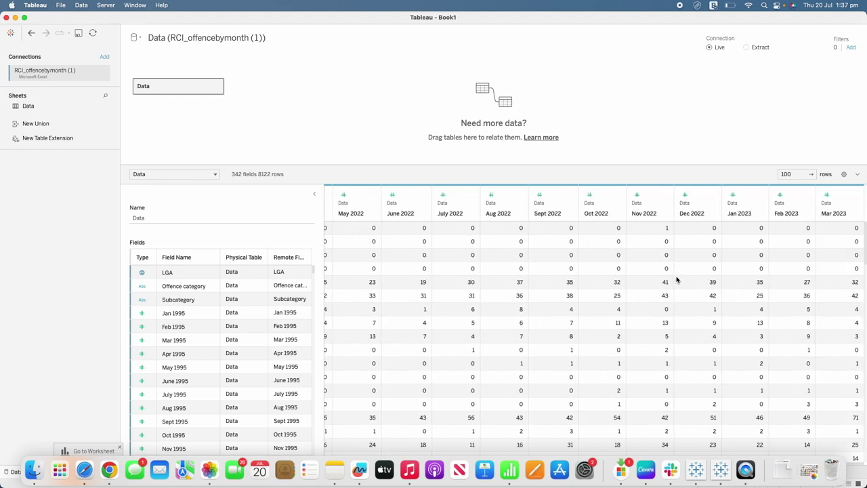
shift+click(834, 195)
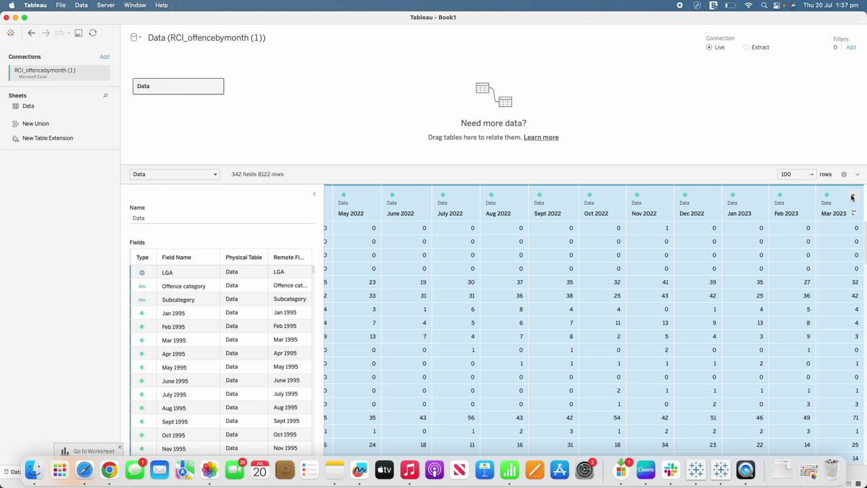
click(853, 195)
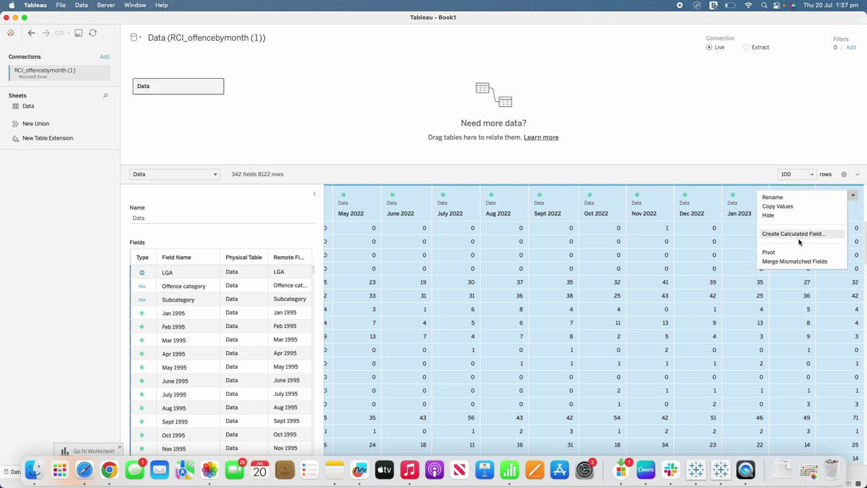
click(769, 252)
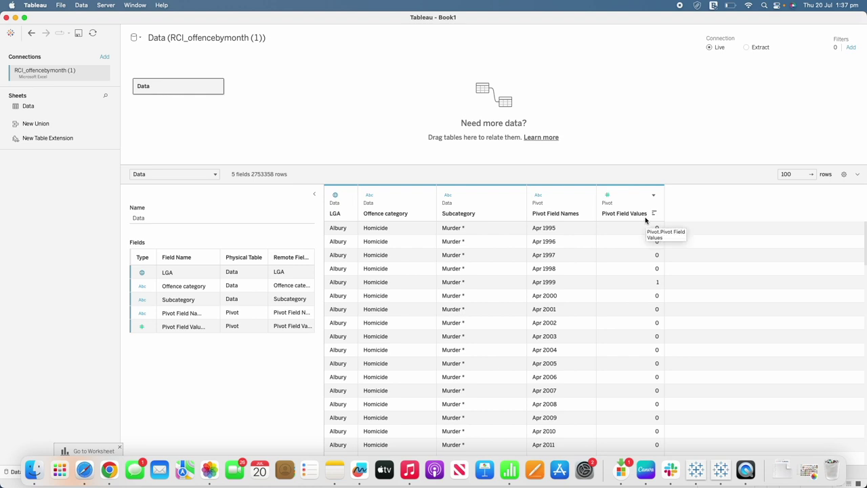
Step: Rename the Pivot Field Names column to Month_Year
click(586, 195)
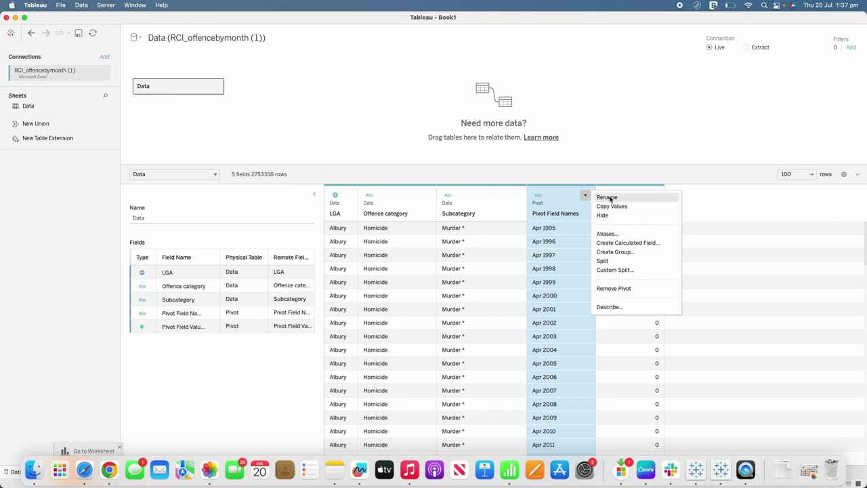
click(607, 197)
text(Month_Year)
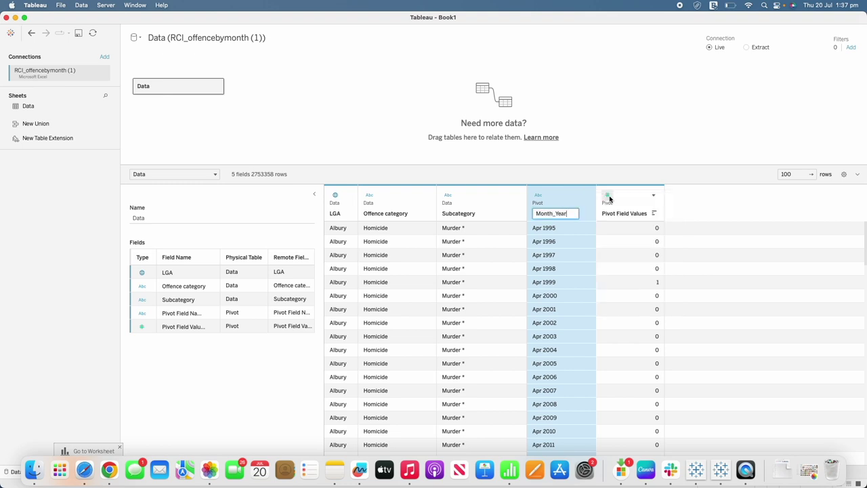
key(Return)
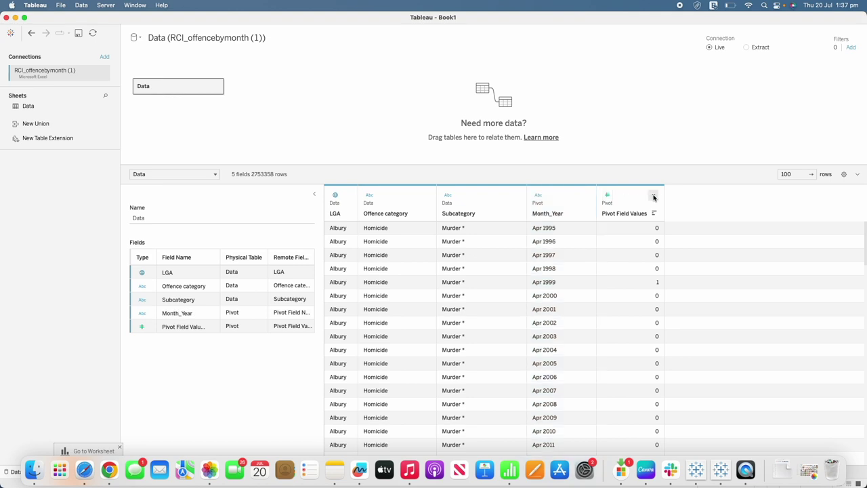
Step: Rename the Pivot Field Values column to Incident_Count
click(654, 197)
click(670, 201)
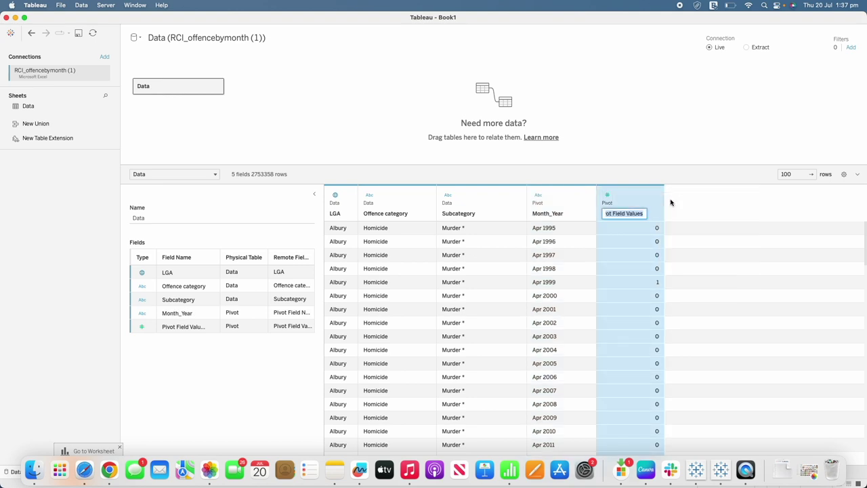
text(Inci)
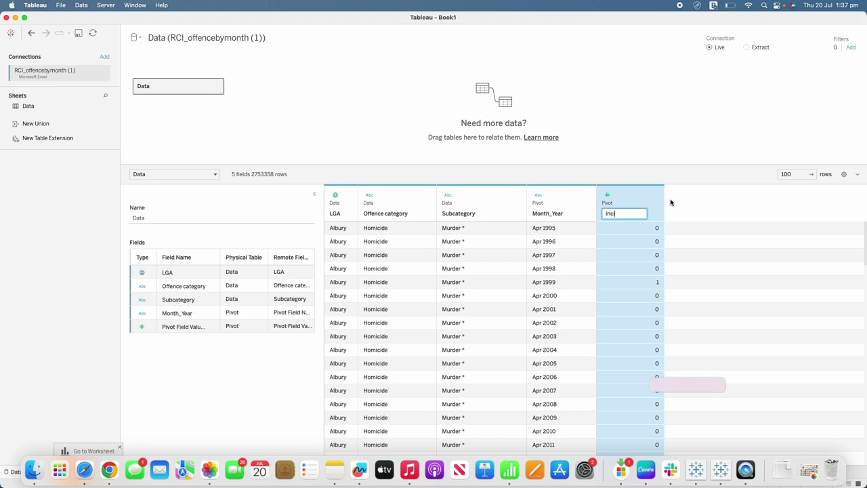
text(dent_Count)
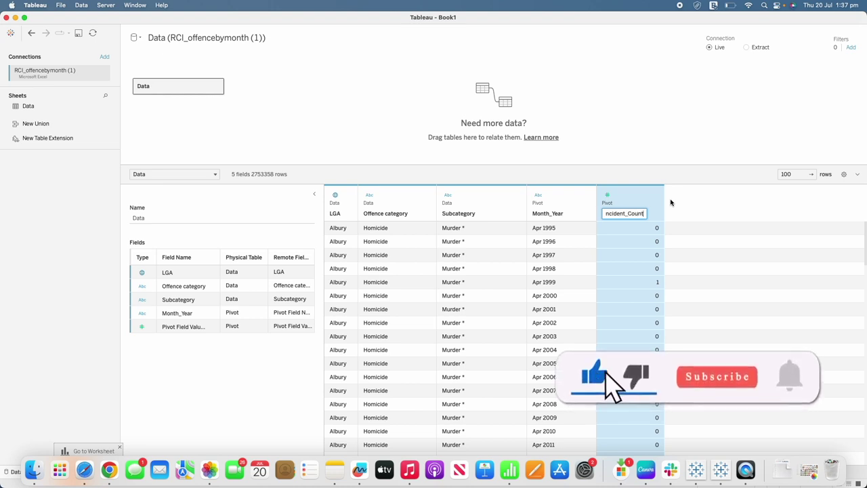
key(Return)
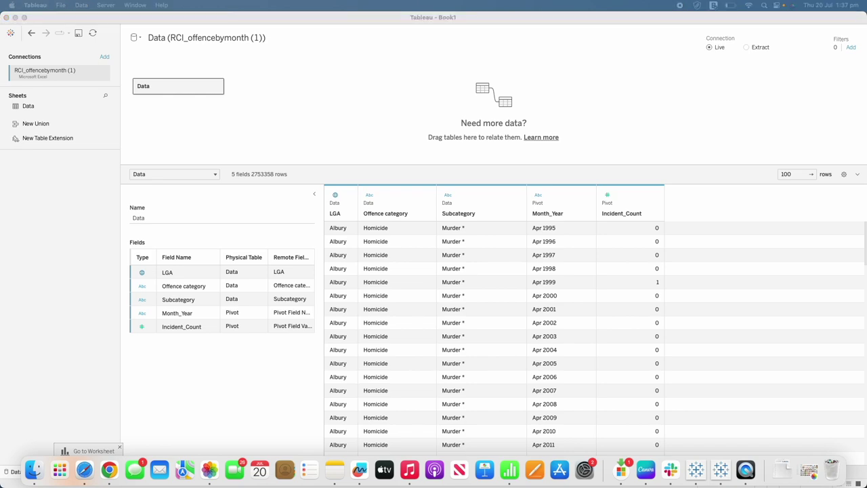
Step: Open the radial_heatmap coordinates file in Numbers
click(362, 95)
drag(362, 95, 562, 77)
double_click(561, 77)
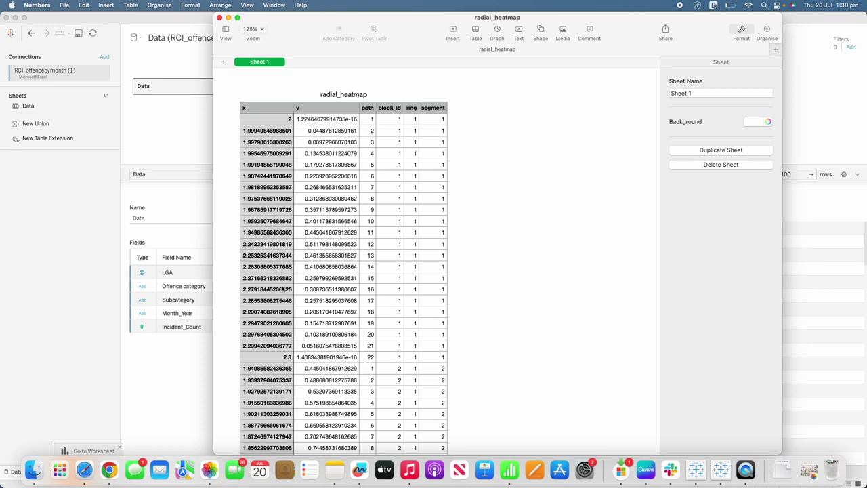
Step: Compare the path and block details of the finished dashboard's radial heatmap with the columns of the radial_heatmap sheet in Numbers
click(695, 470)
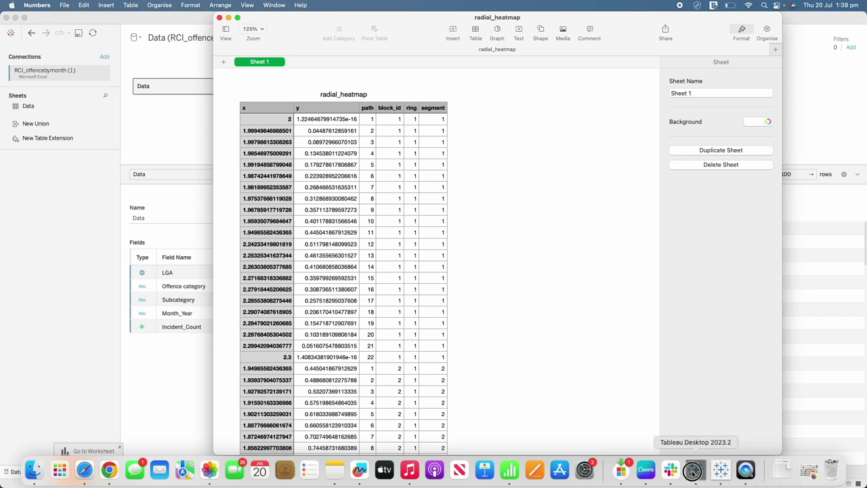
mouse_move(578, 127)
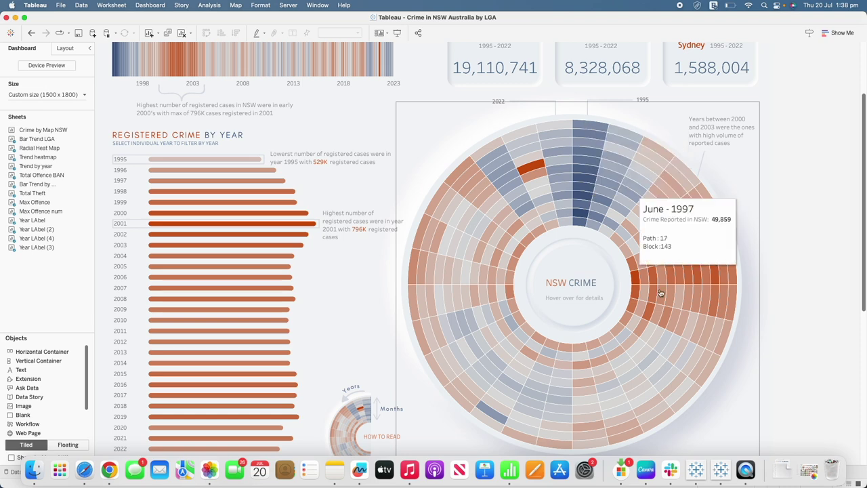
click(509, 468)
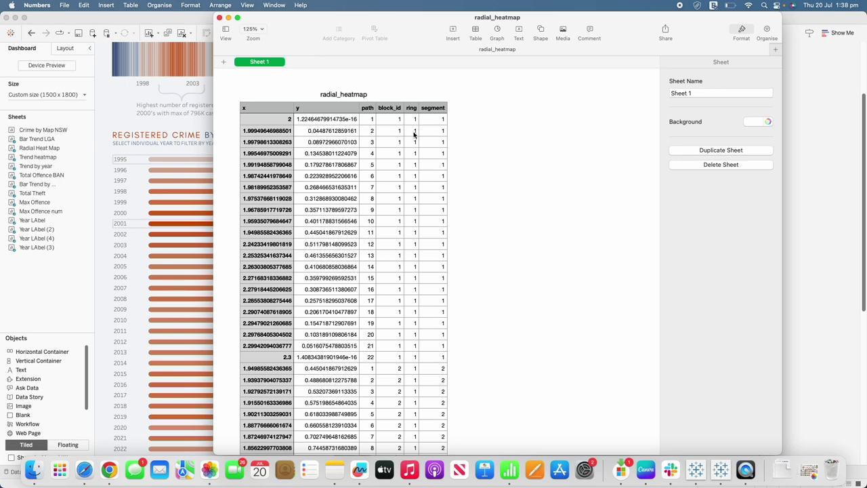
Step: Compare the rings and segments of the finished dashboard's radial heatmap with the block_id, ring and segment columns down to the sheet's last rows in Numbers
click(112, 101)
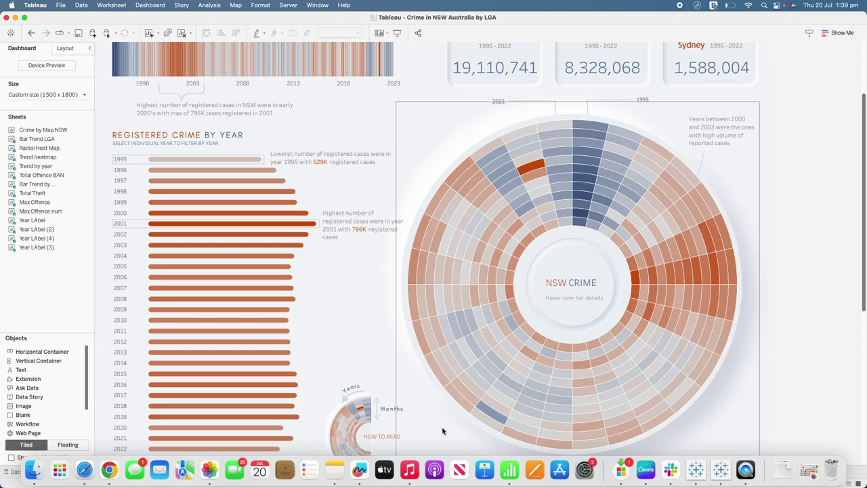
click(510, 472)
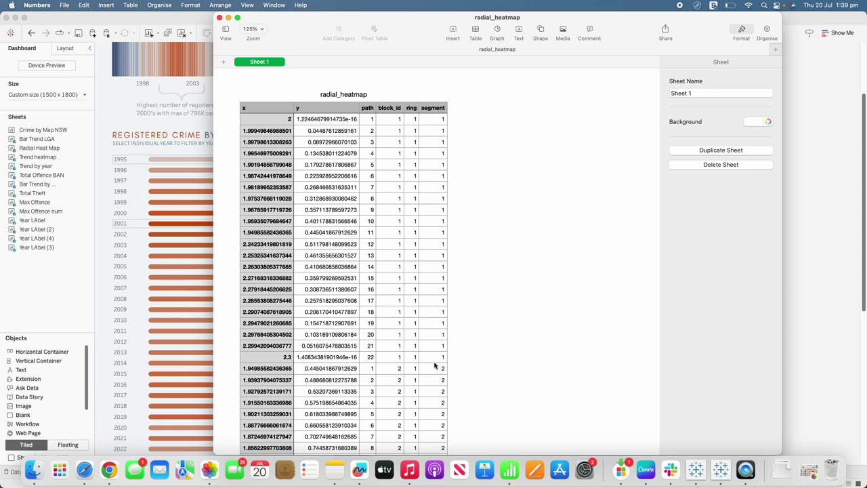
scroll(409, 339, down, 10)
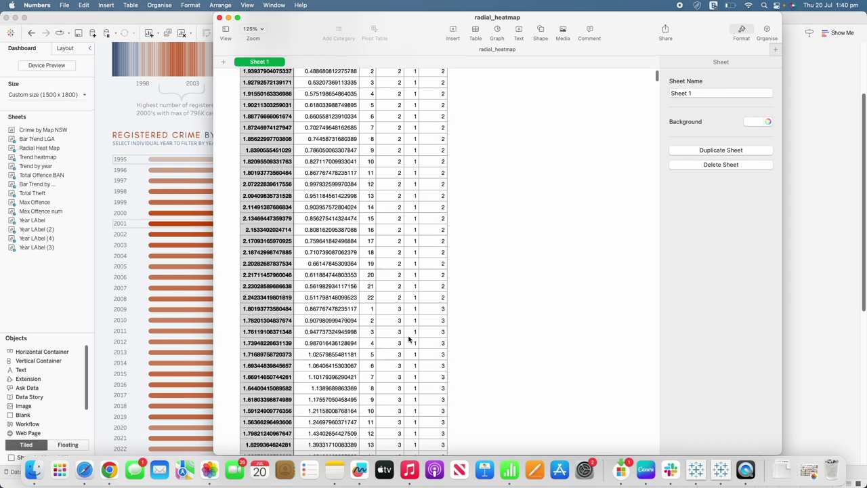
click(655, 88)
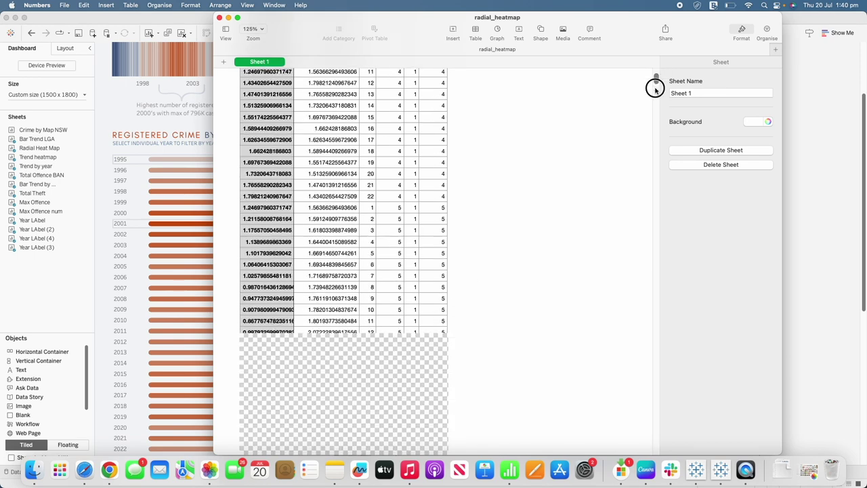
drag(654, 89, 655, 452)
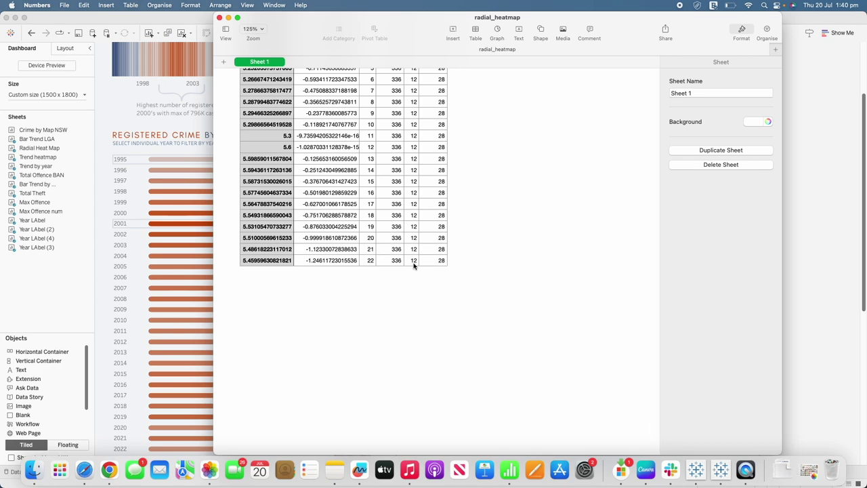
scroll(414, 265, up, 15)
scroll(414, 266, up, 20)
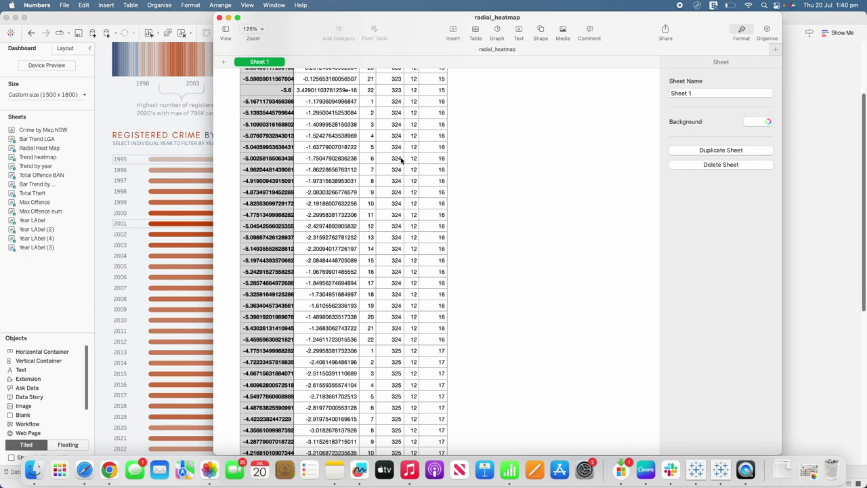
scroll(443, 267, up, 1)
scroll(443, 267, up, 10)
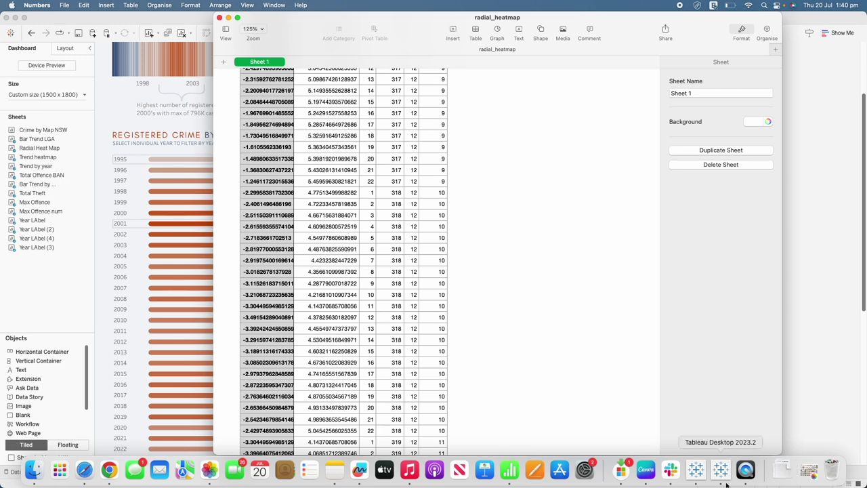
click(696, 469)
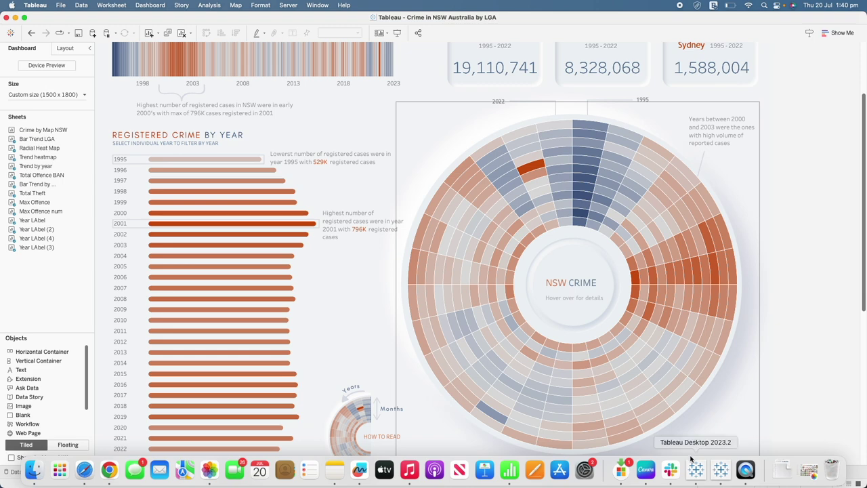
Step: Switch to the Book1 workbook in Tableau and custom-split the Month_Year column at the space into 2 columns
click(721, 469)
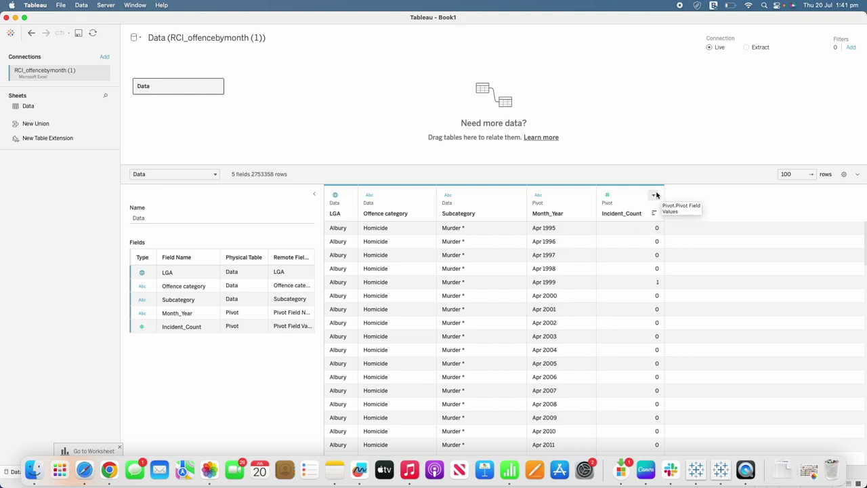
click(587, 195)
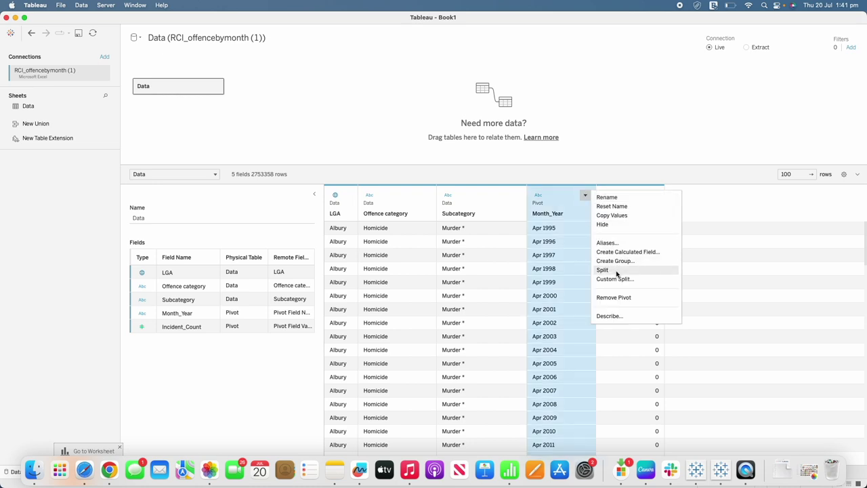
click(616, 283)
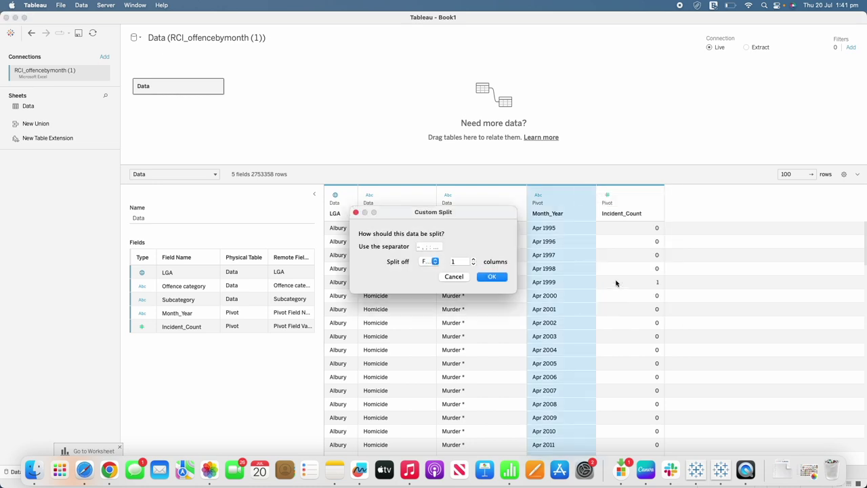
click(473, 259)
click(428, 246)
click(494, 277)
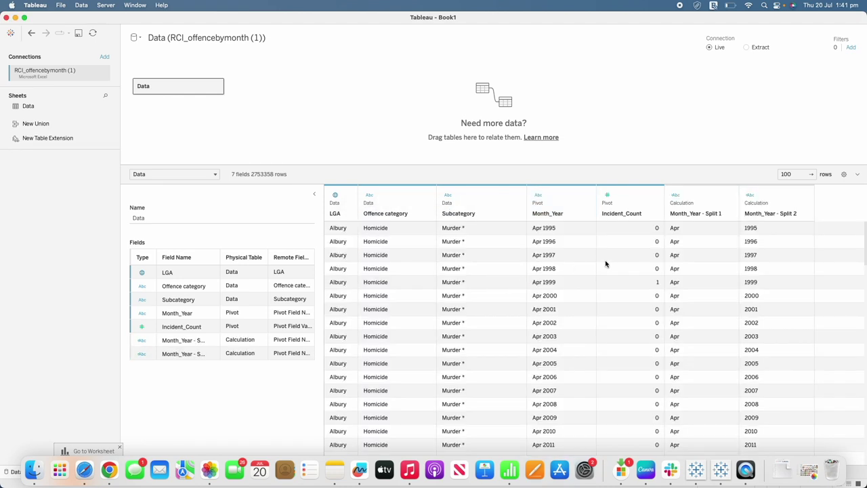
Step: Rename the first split column, holding the month abbreviations, to Month
click(728, 195)
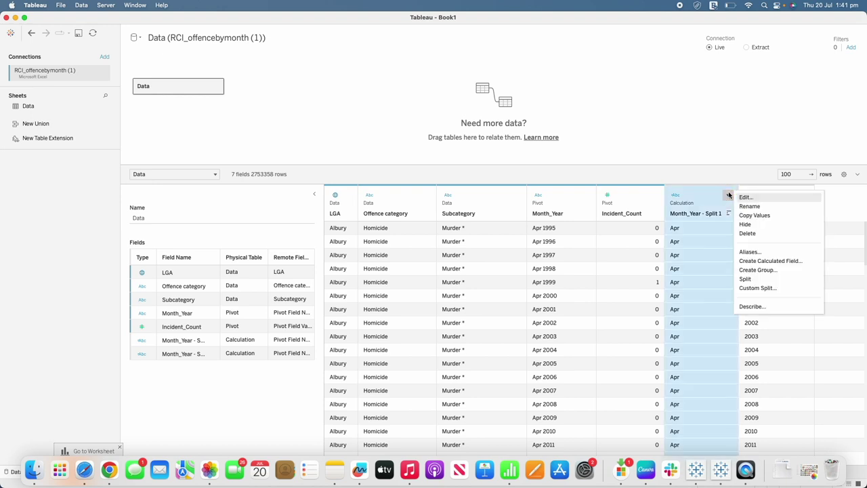
click(740, 206)
text(Month)
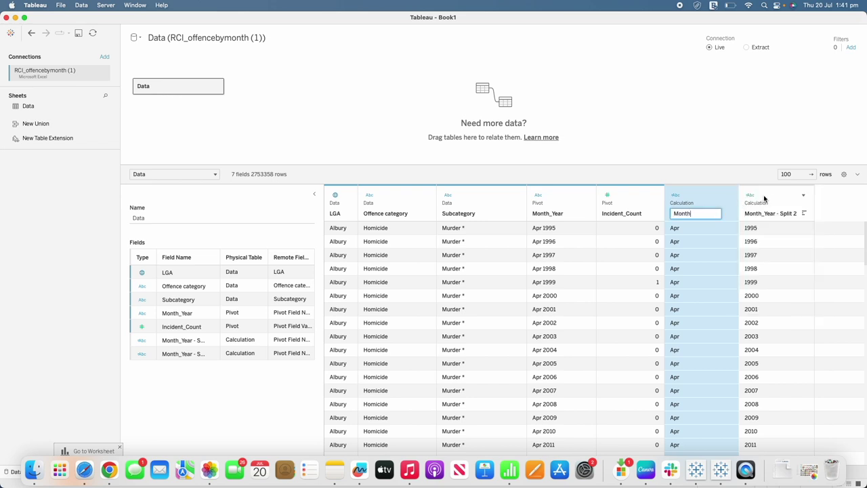
key(Return)
Step: Rename the second split column, holding the four-digit years, to Year
click(803, 195)
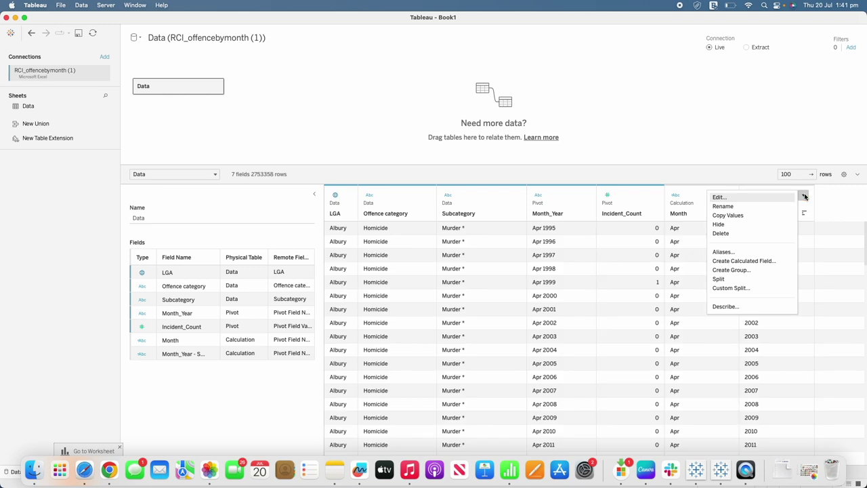
click(770, 206)
text(Y)
click(747, 143)
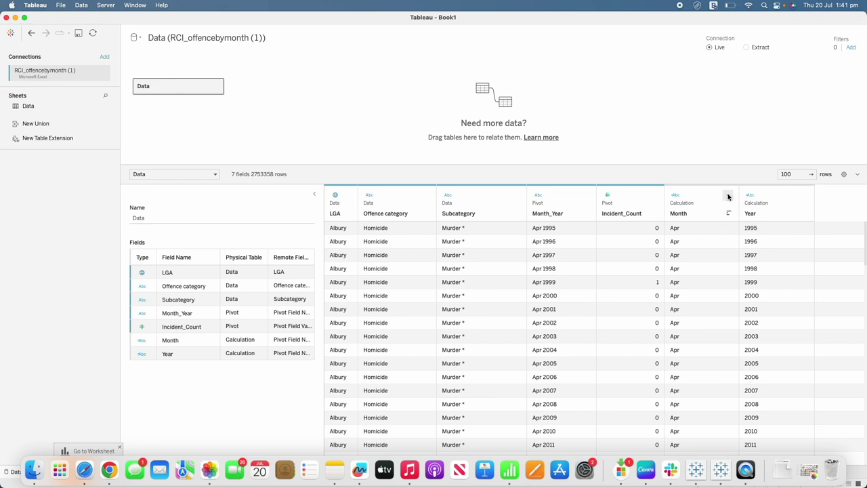
Step: Create a calculated field Month_Num from Month with the formula DATEPART('month', date('01'+ '-' +[Month] + '-' + str([Year])))
click(729, 196)
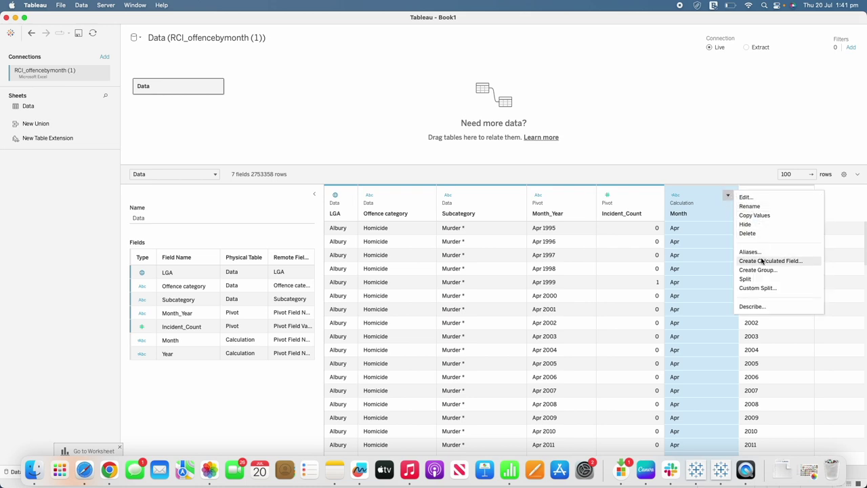
click(763, 262)
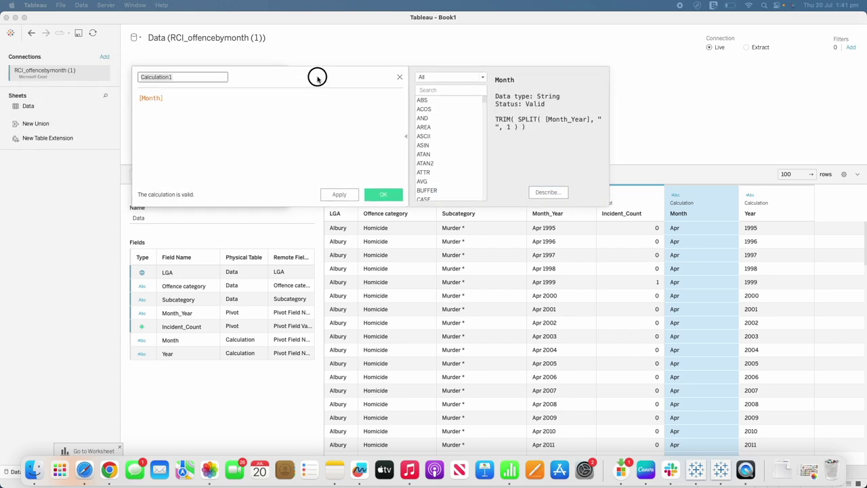
click(220, 74)
key(ctrl+a)
text(DATEPART('month', date('01'+ '-' +[Month] + '-' + str([Year]))))
click(202, 59)
double_click(201, 59)
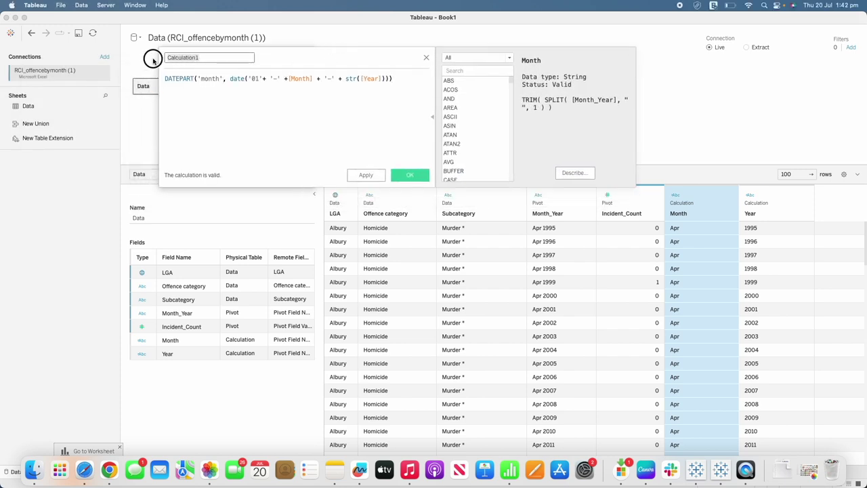
text(Month_Num)
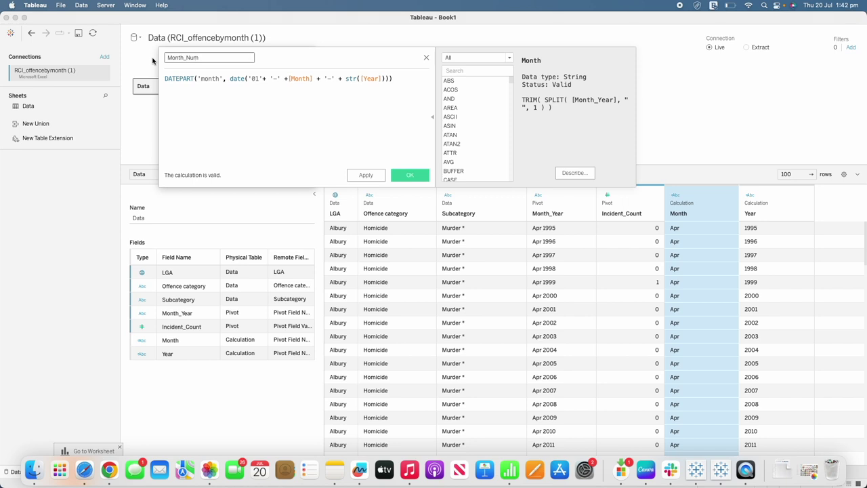
click(416, 171)
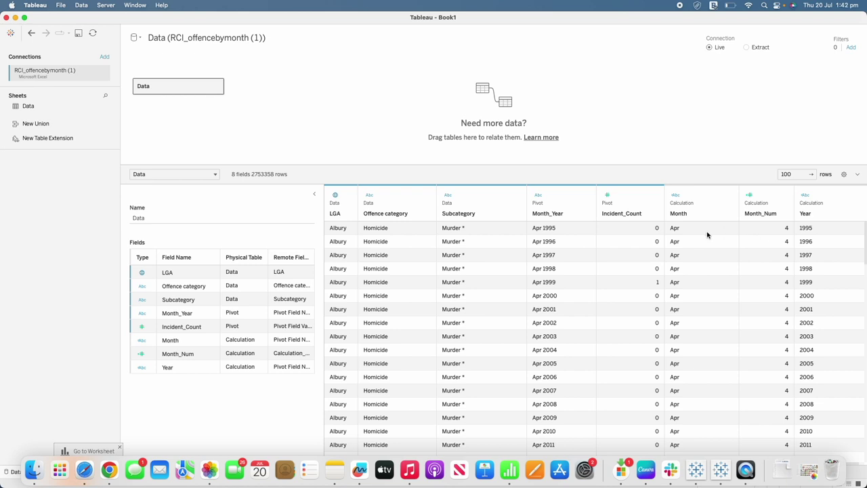
Step: Reopen the Month_Num calculation and review its DATEPART function and date string
click(782, 195)
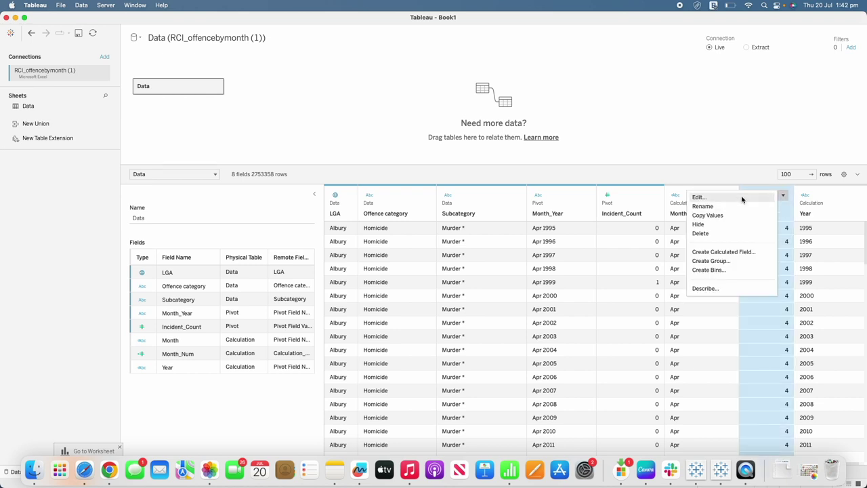
click(743, 197)
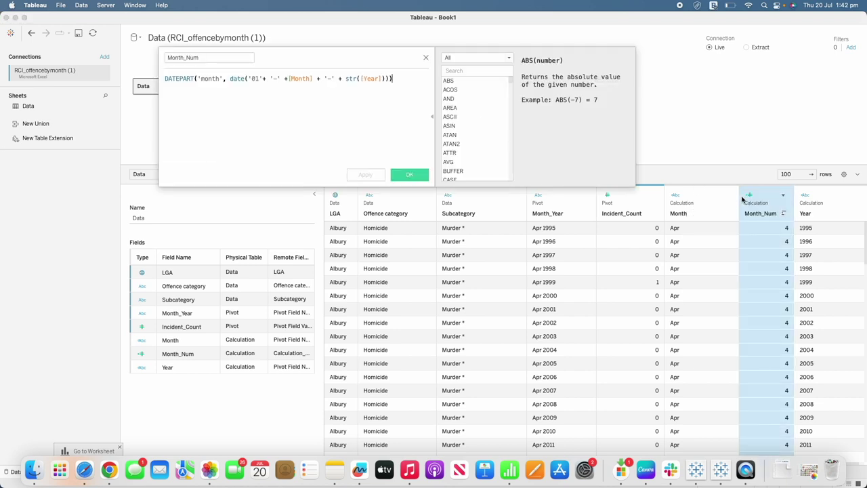
click(184, 79)
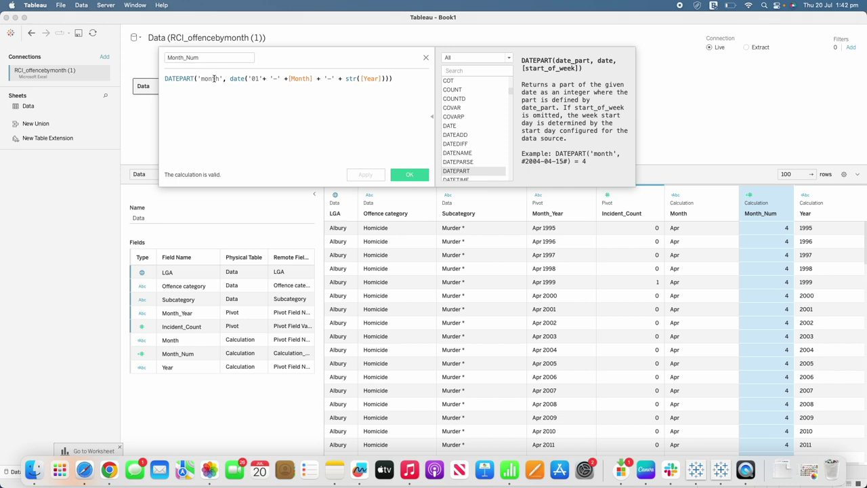
click(254, 78)
click(406, 175)
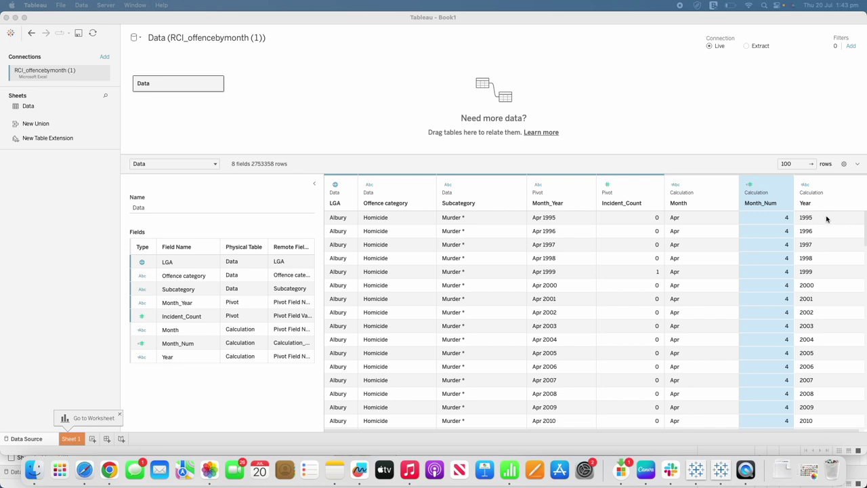
Step: Draft a calculated field Year_Segment from Year, using an if/elseif formula that numbers the years consecutively, starting with 1995 as 1
click(856, 189)
click(856, 187)
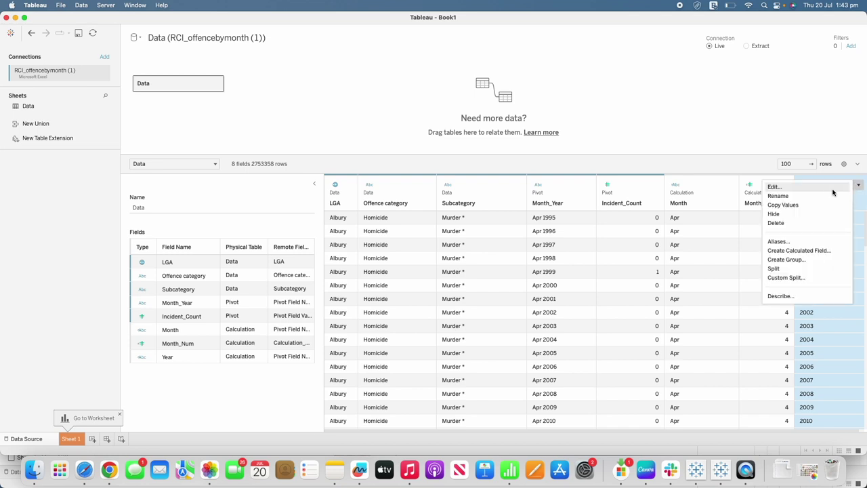
click(790, 250)
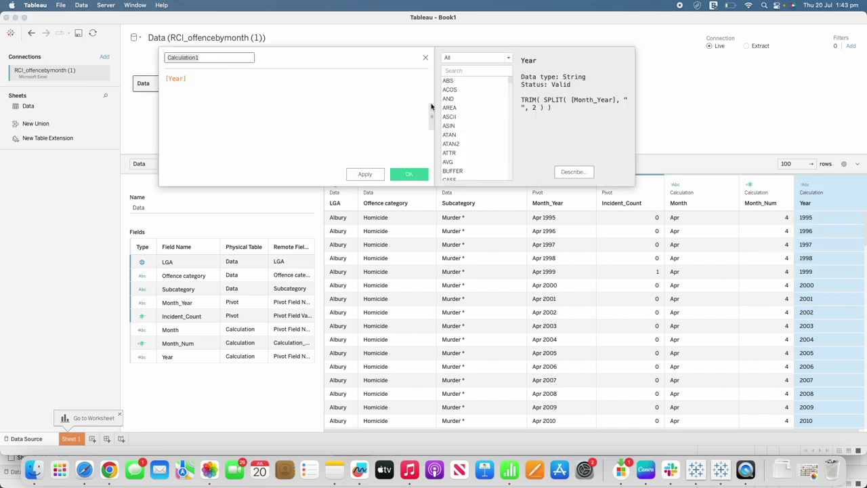
text(Year_Segment)
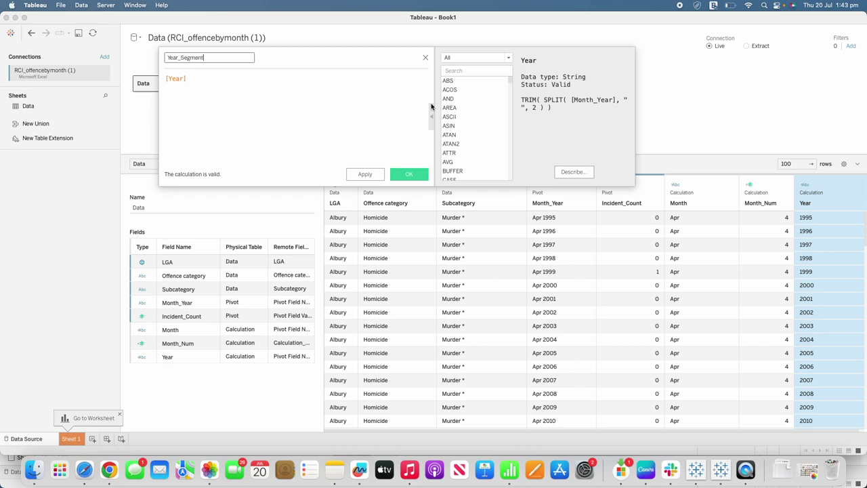
click(355, 111)
key(super+a)
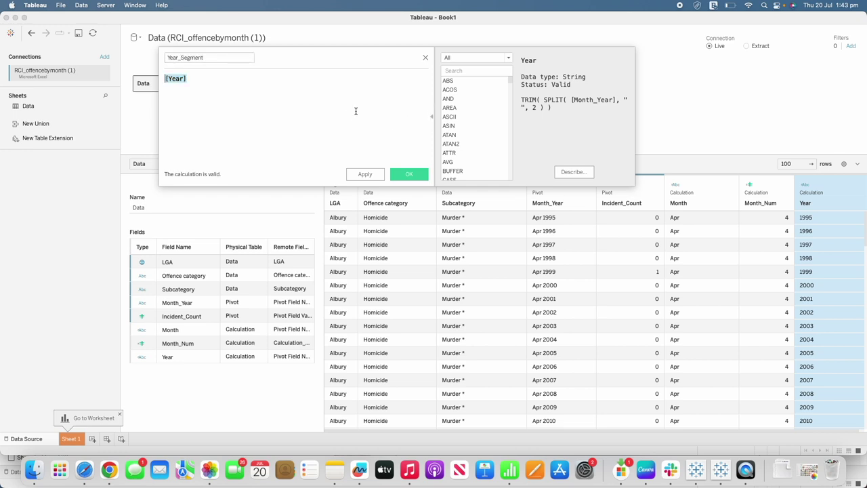
key(super+v)
scroll(355, 111, up, 10)
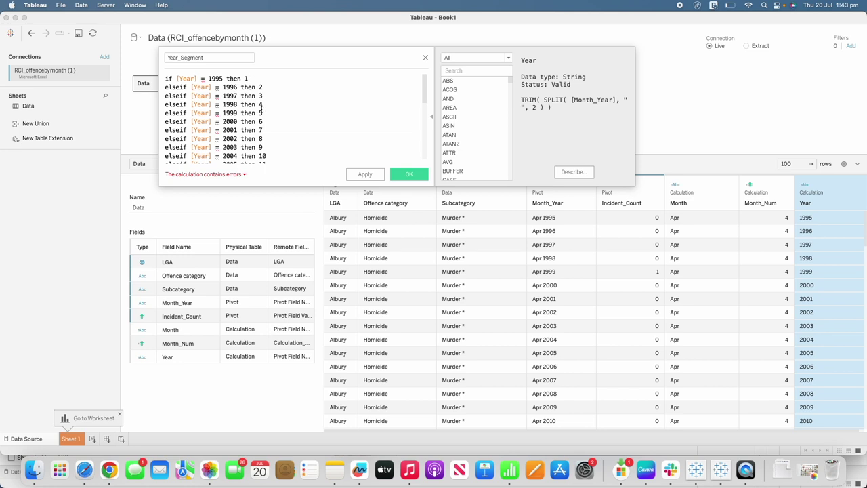
Step: Return to the radial_heatmap sheet in Numbers and examine how the segment column is numbered from the first rows
click(509, 472)
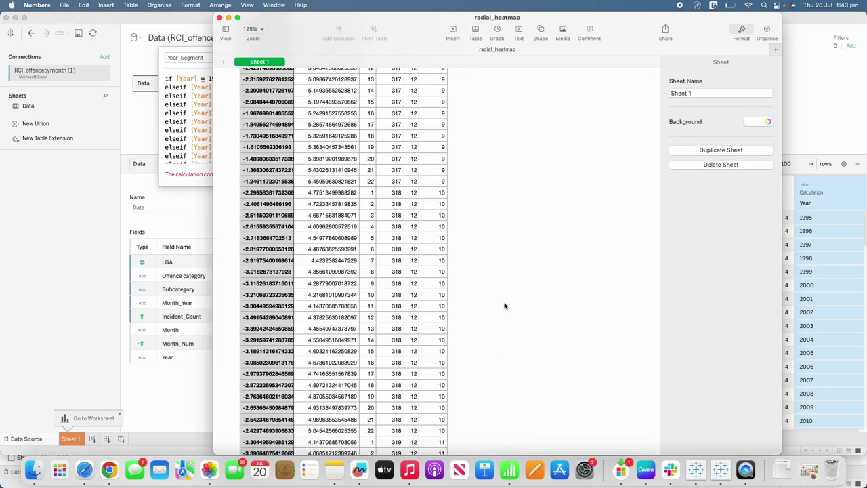
scroll(505, 306, up, 10)
key(super+minus)
drag(657, 426, 661, 69)
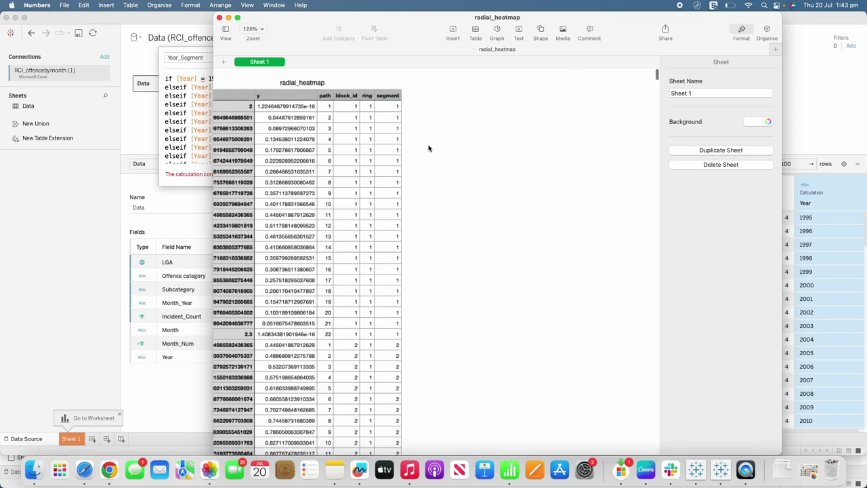
scroll(428, 149, up, 10)
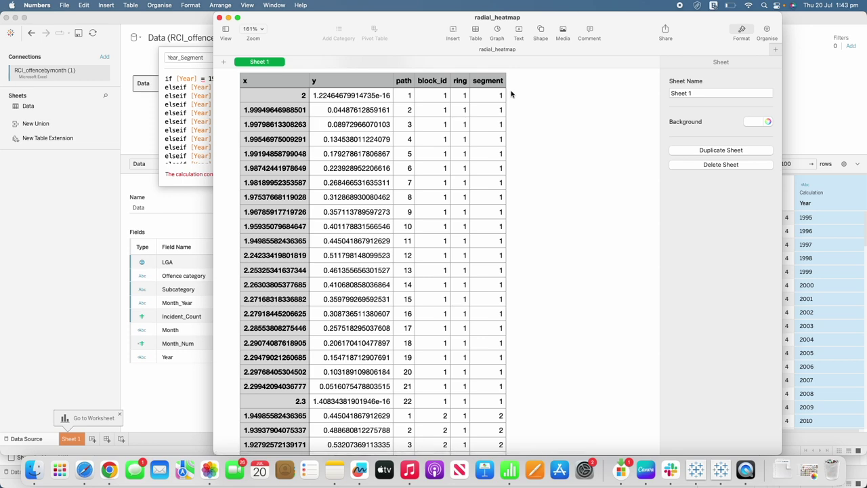
scroll(504, 102, up, 2)
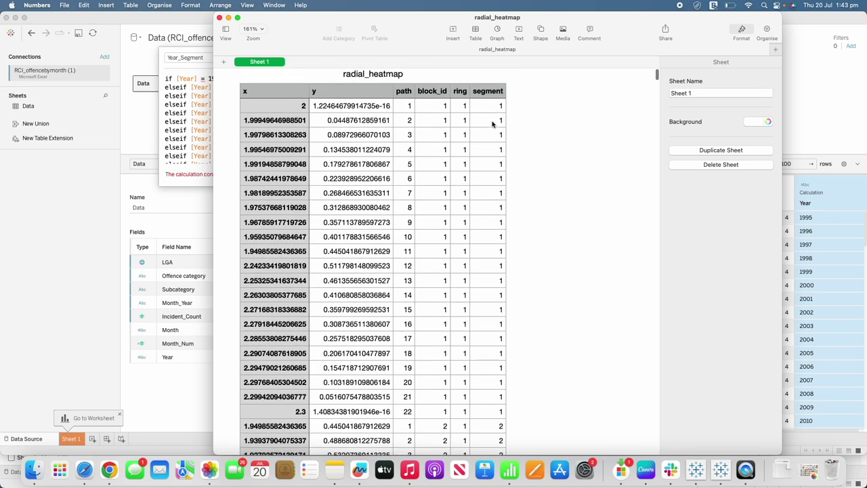
scroll(491, 178, down, 5)
scroll(491, 179, up, 6)
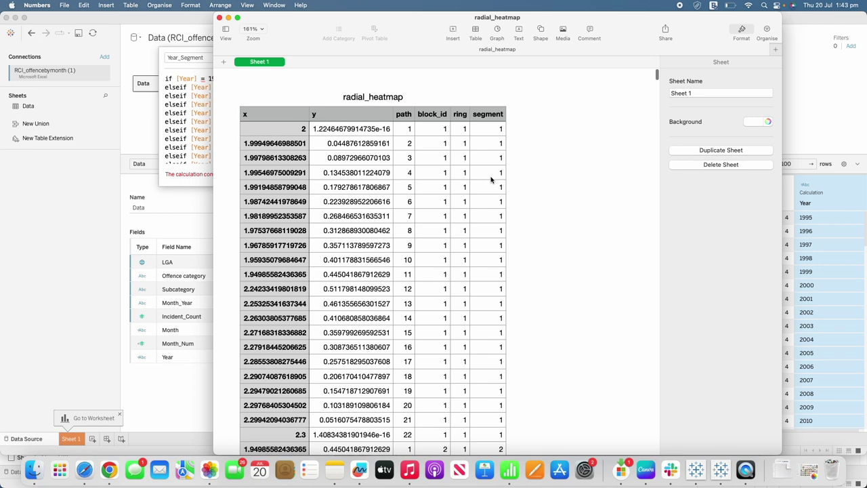
Step: Switch back to Tableau, review the Year_Segment if/elseif formula from 1995 through 2022, and save the calculated field
click(197, 153)
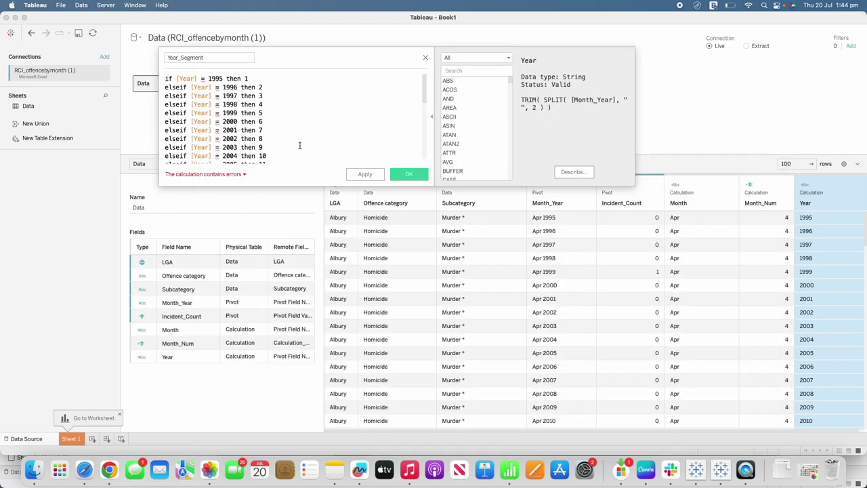
scroll(300, 143, down, 10)
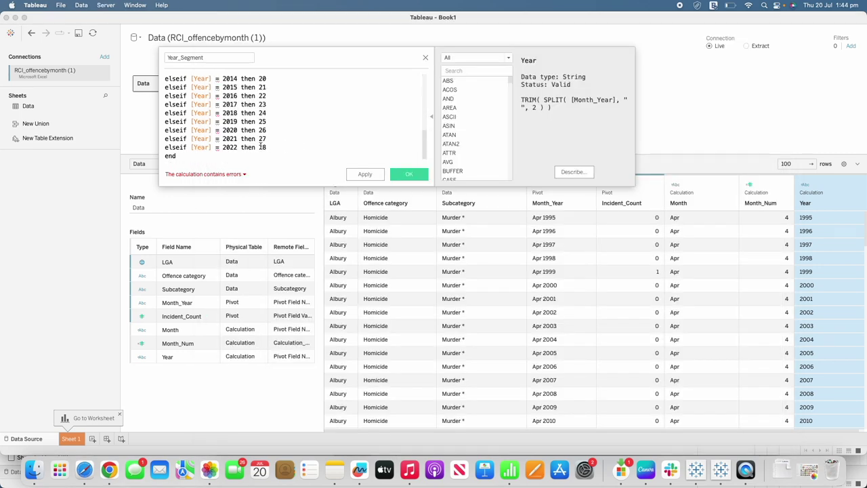
scroll(277, 140, up, 10)
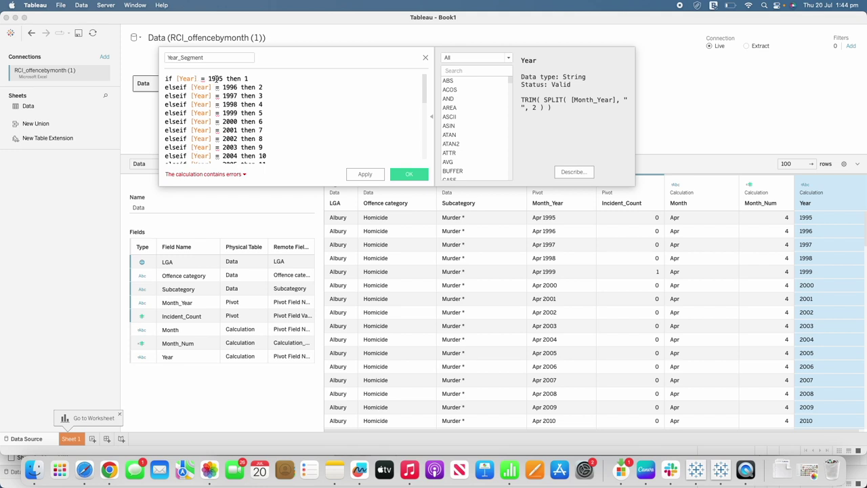
click(408, 174)
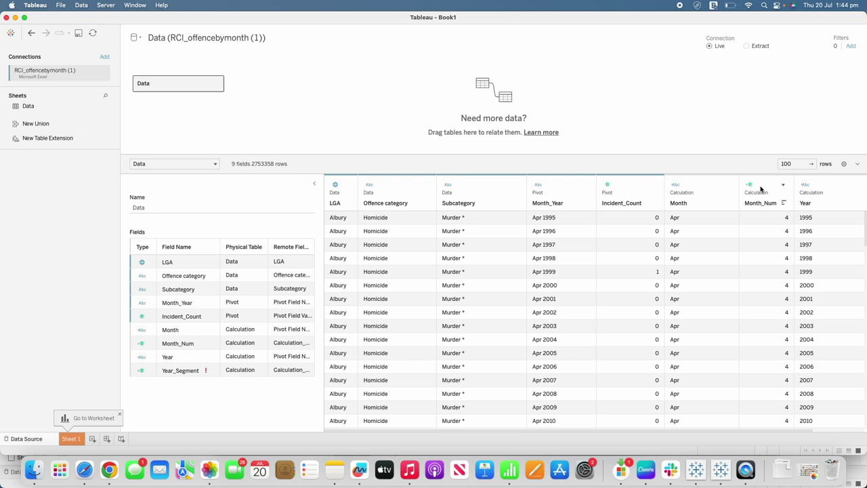
Step: Change the Year field's data type to whole number and check the Year_Segment values against the years in the data preview
click(858, 185)
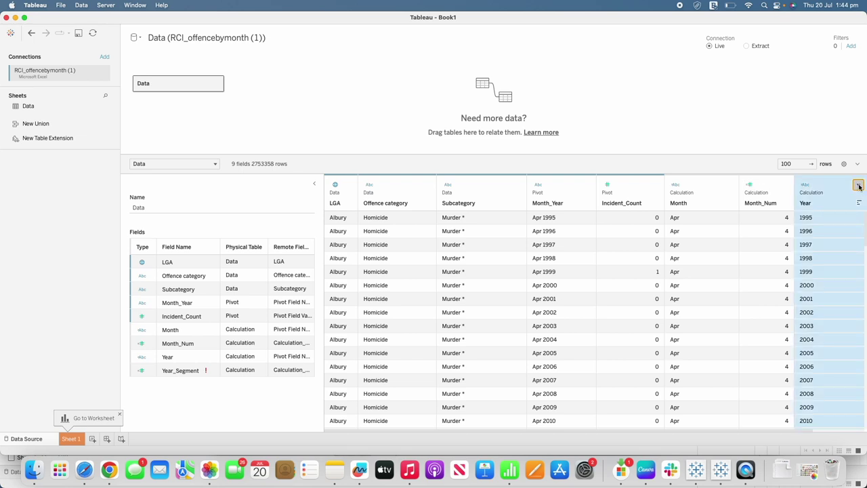
click(765, 121)
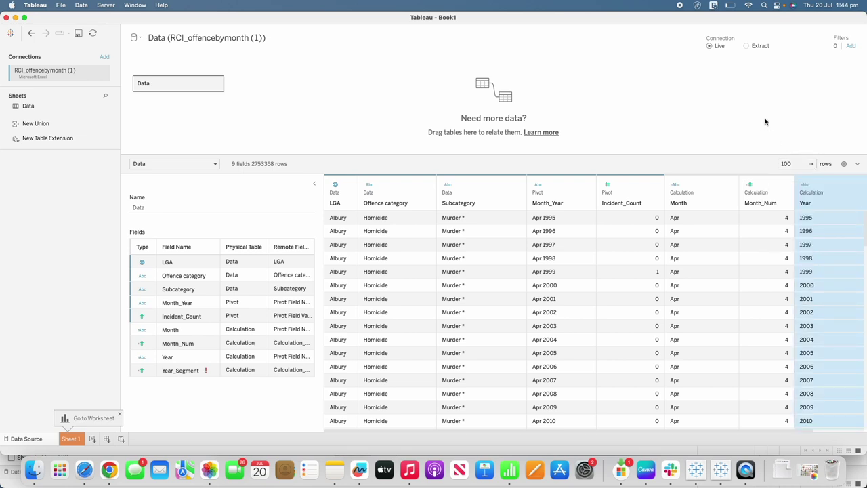
click(804, 186)
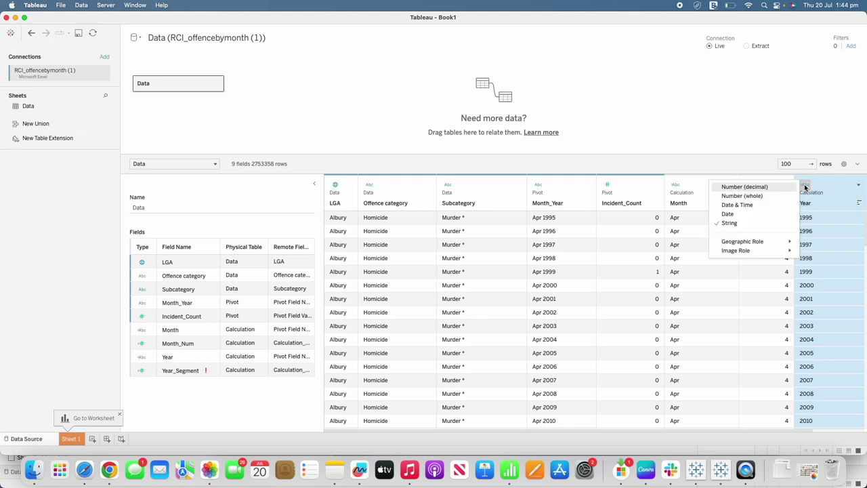
click(742, 195)
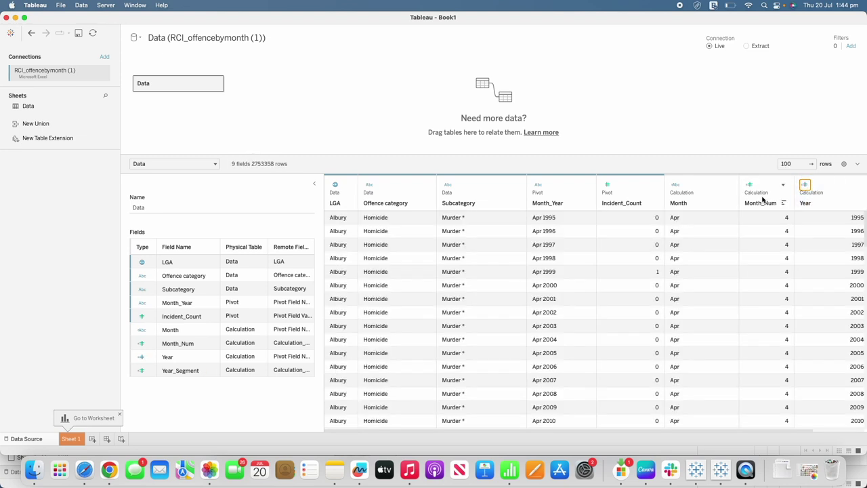
scroll(781, 238, right, 3)
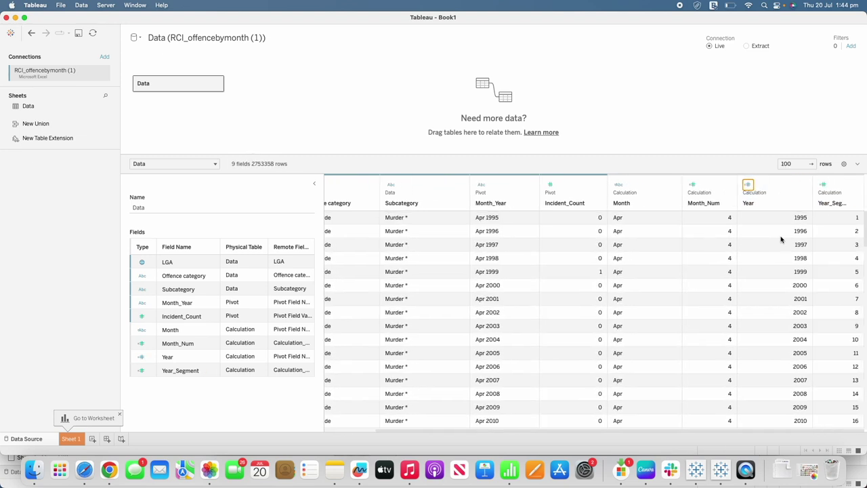
scroll(840, 262, down, 3)
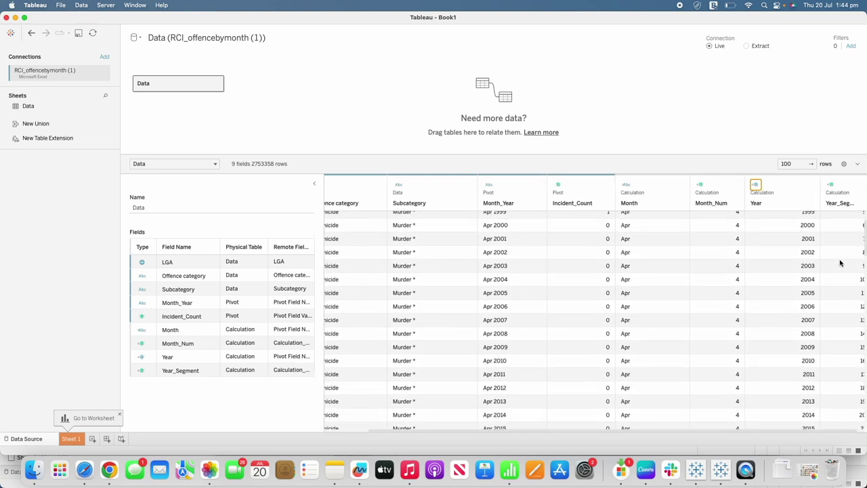
scroll(840, 262, down, 3)
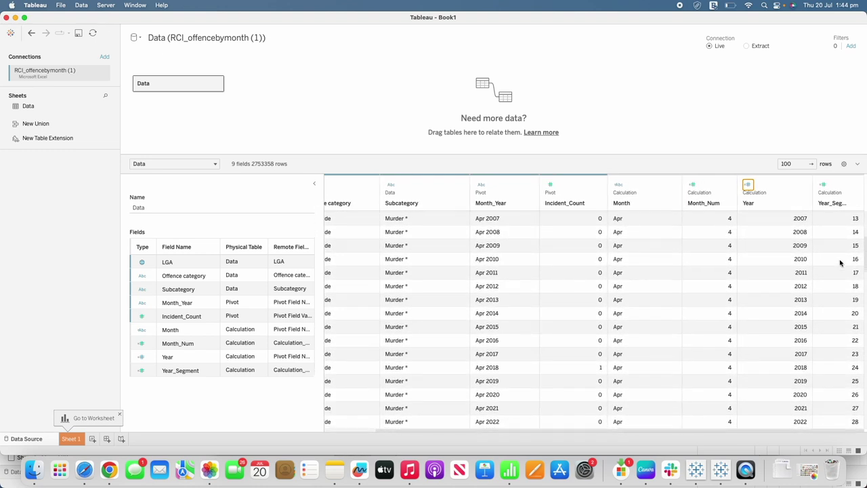
scroll(839, 262, down, 2)
scroll(840, 262, up, 6)
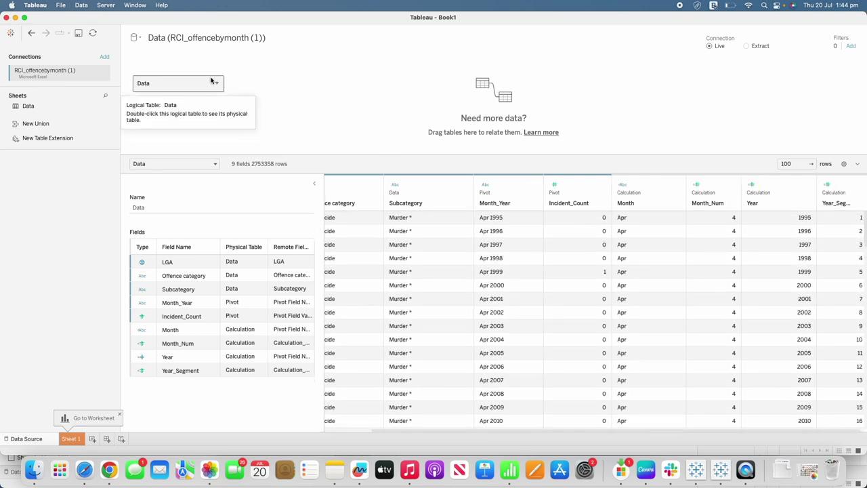
Step: Add a second connection to the data source using the text file radial_heatmap.csv from Downloads
click(105, 58)
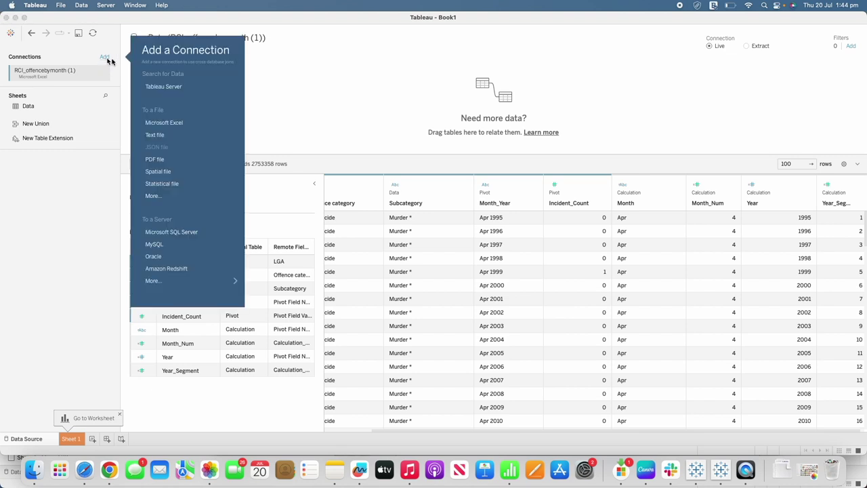
click(165, 135)
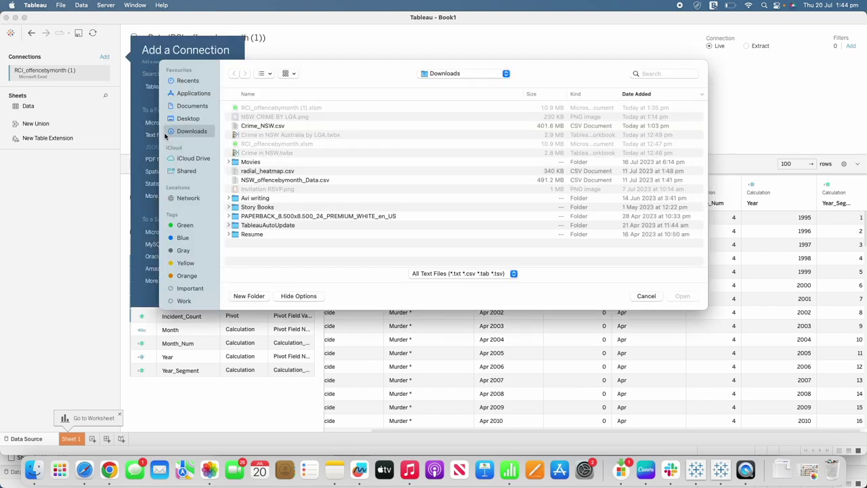
click(270, 173)
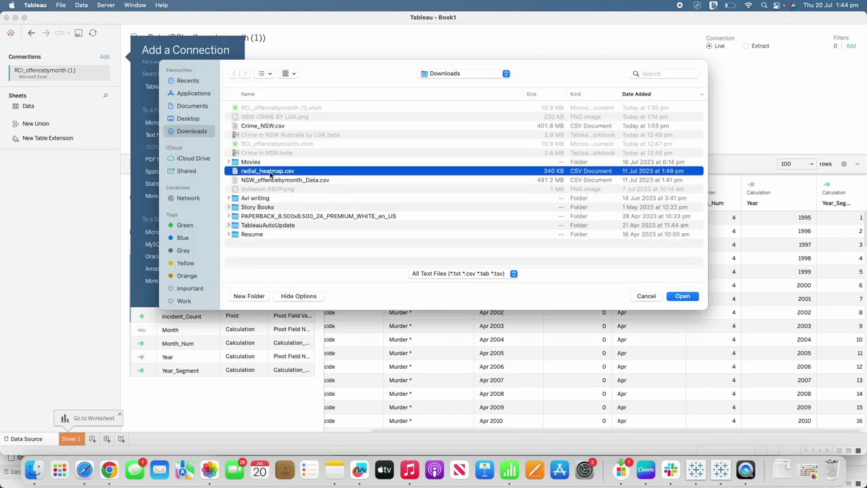
double_click(270, 174)
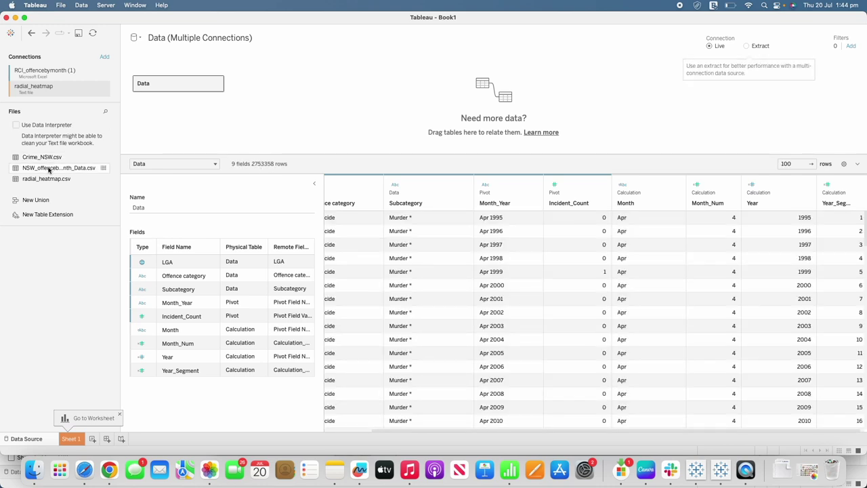
Step: Try to relate radial_heatmap.csv to the Data table, looking at the matching fields and relationship calculation, and remove the table from the canvas
drag(49, 181, 293, 93)
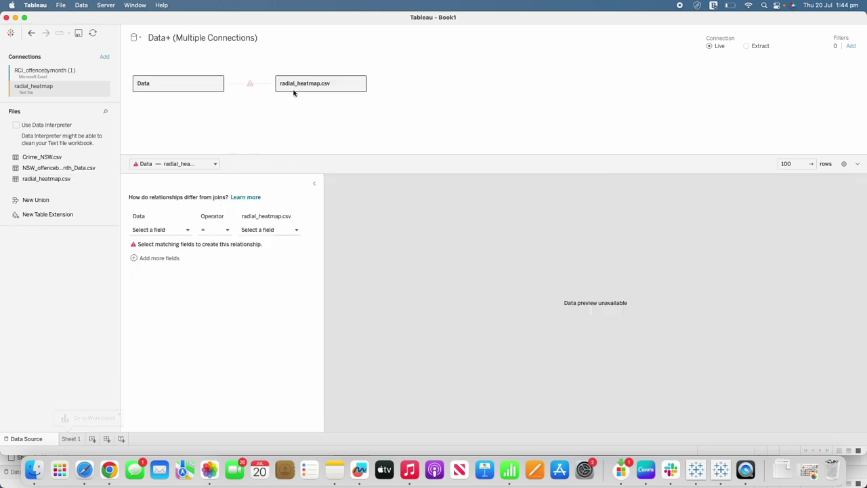
click(188, 231)
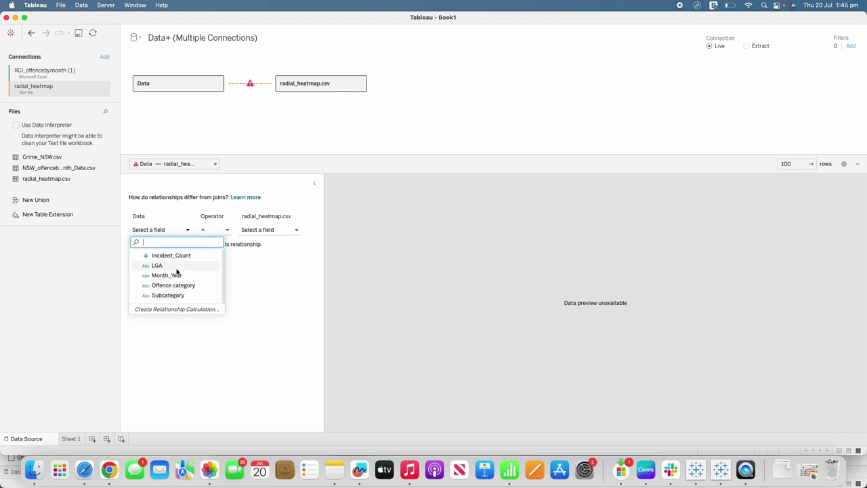
click(170, 310)
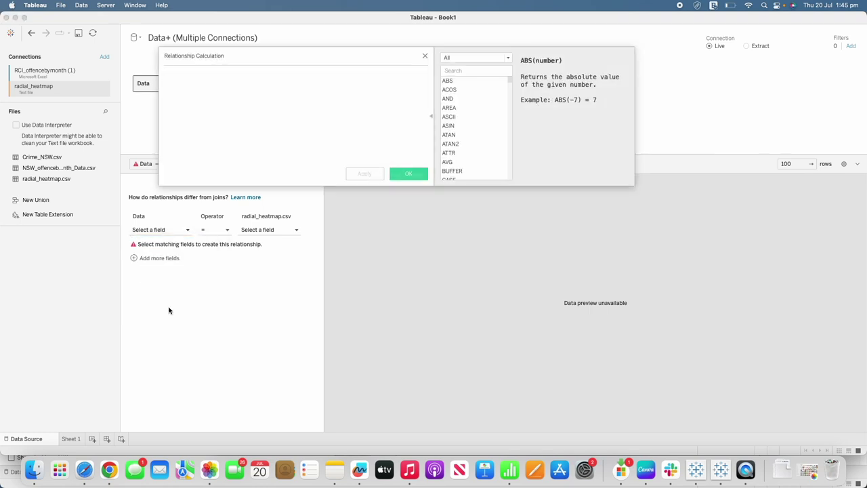
click(425, 56)
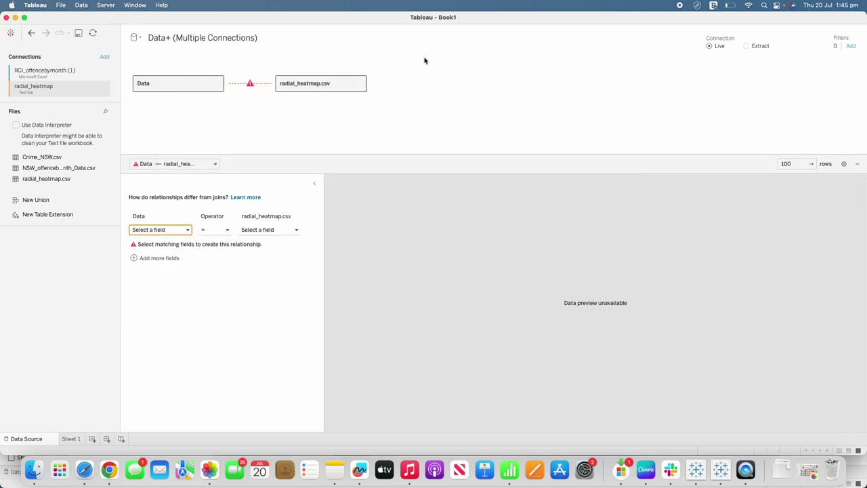
click(360, 84)
click(379, 119)
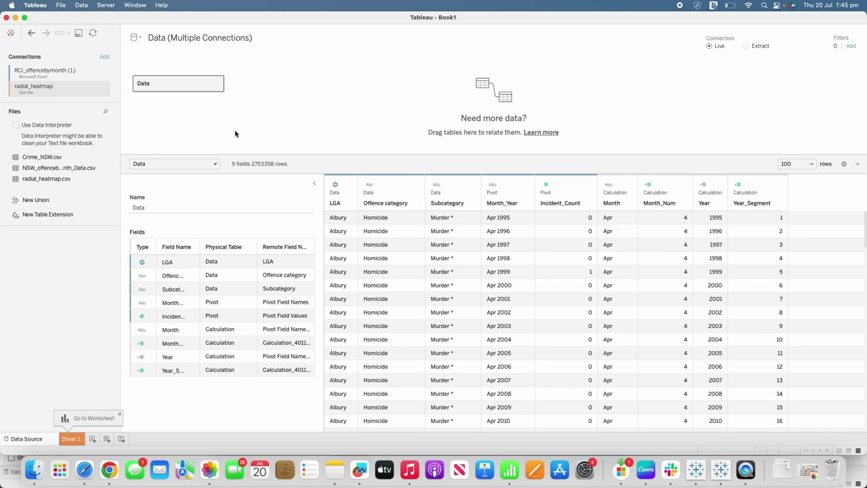
Step: Place Year on the rows of Sheet 1 and bring up the data source's option for exporting its data to CSV
click(103, 74)
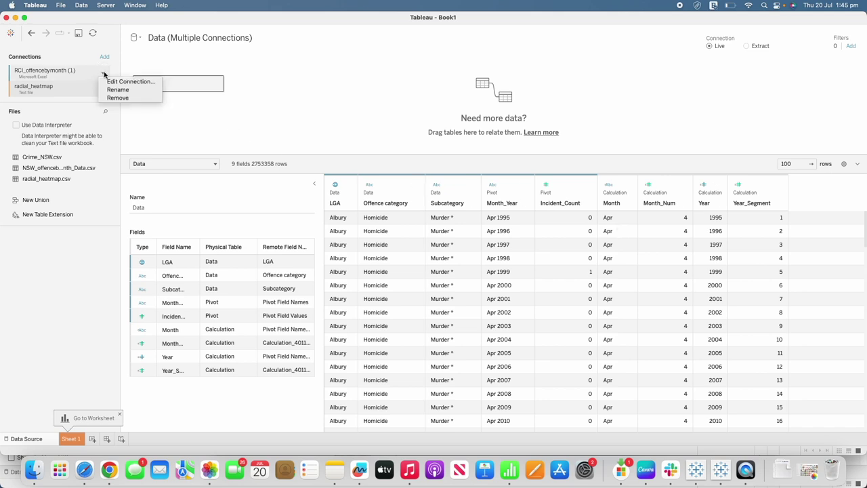
click(70, 439)
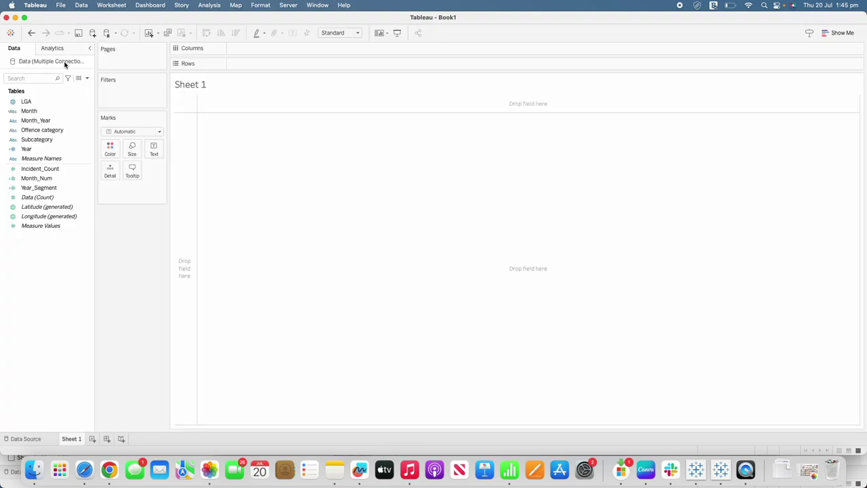
drag(25, 104, 36, 105)
click(38, 149)
drag(37, 149, 248, 63)
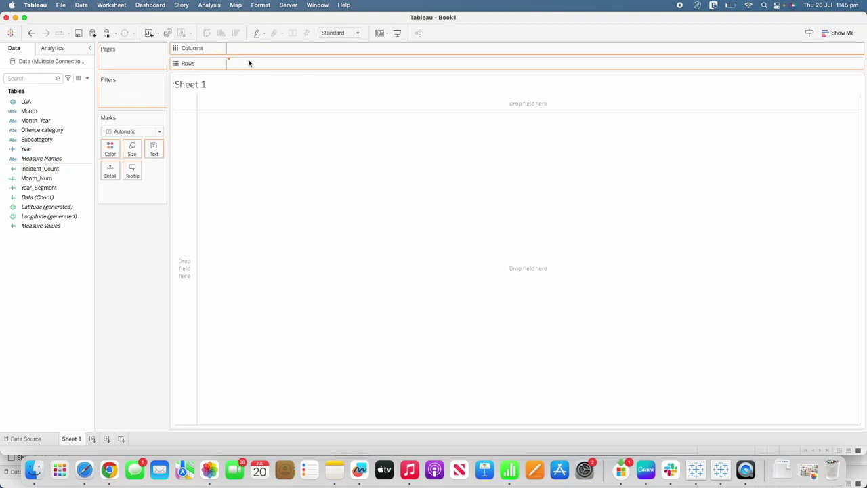
right_click(45, 61)
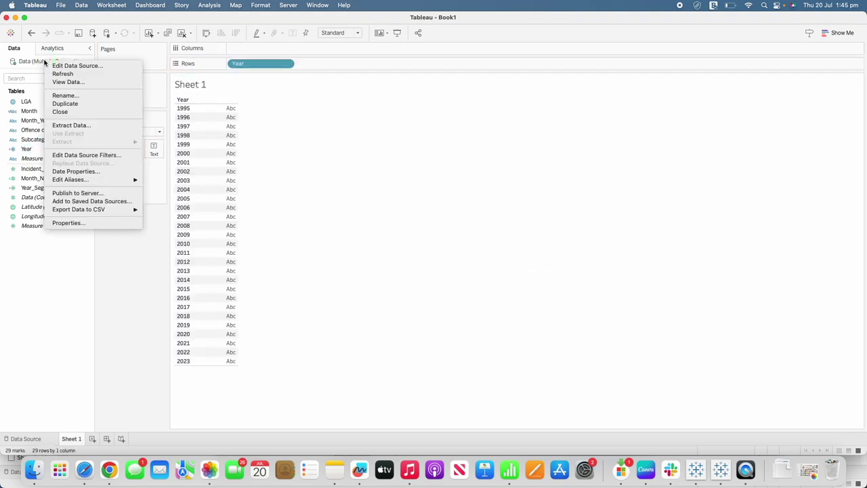
mouse_move(83, 211)
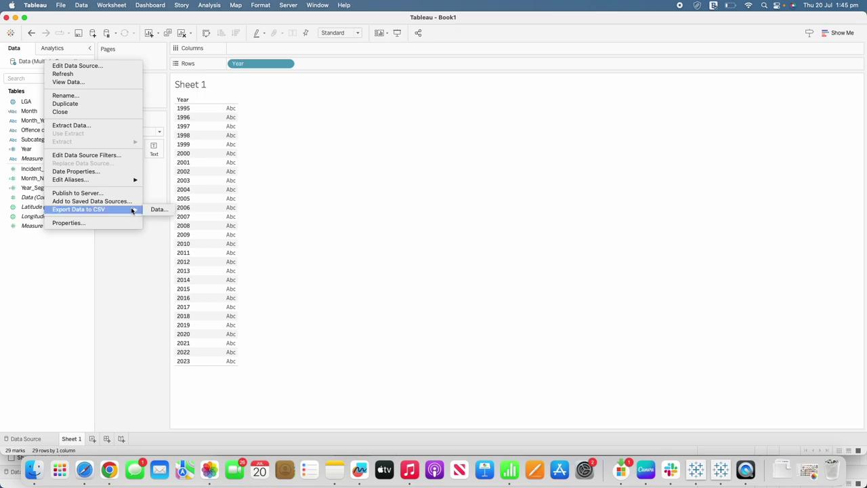
click(122, 293)
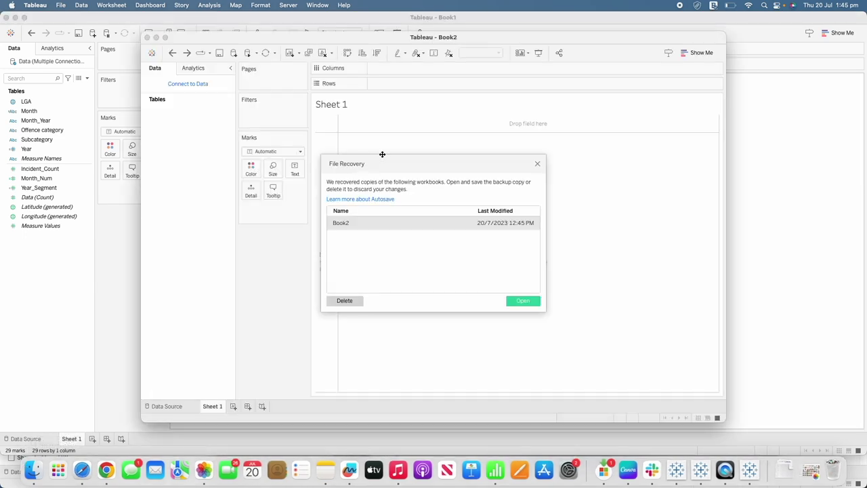
Step: In the new workbook Book2, dismiss the file recovery dialog, maximize the window and connect to the text file Crime_NSW.csv
click(537, 164)
double_click(377, 37)
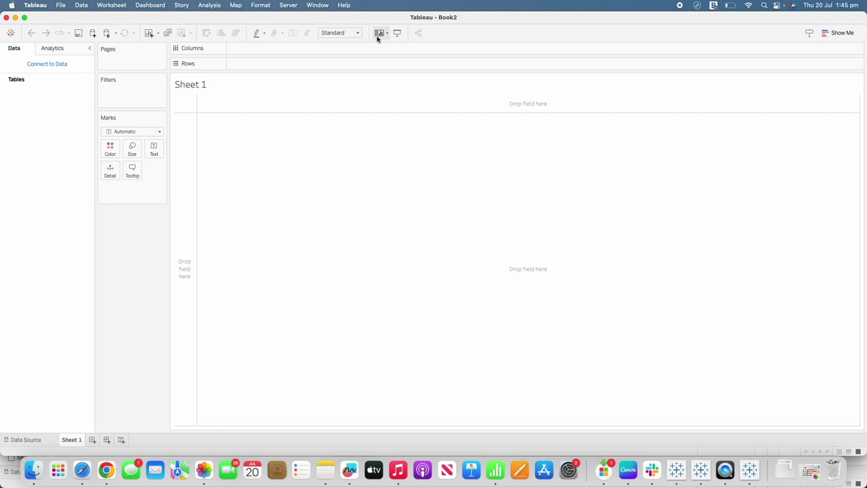
click(45, 65)
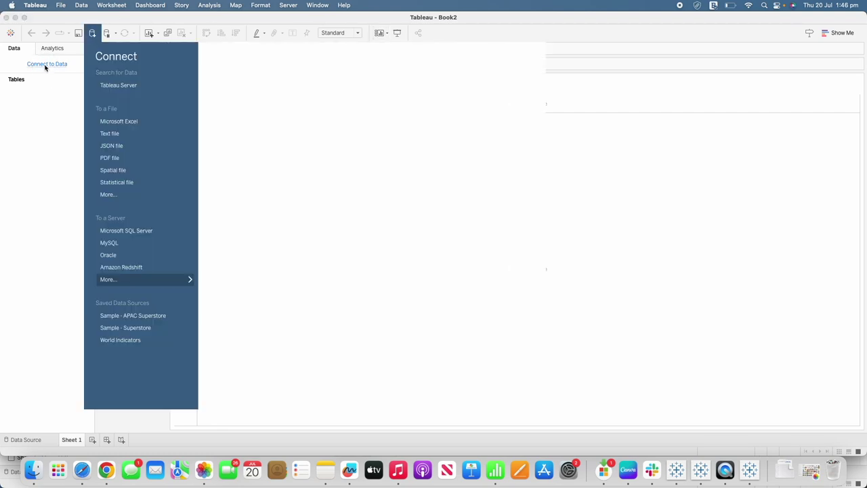
click(109, 133)
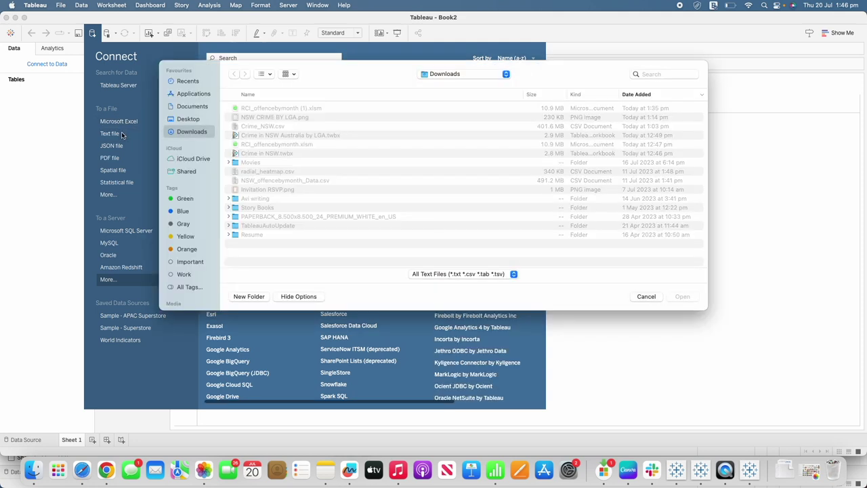
click(277, 126)
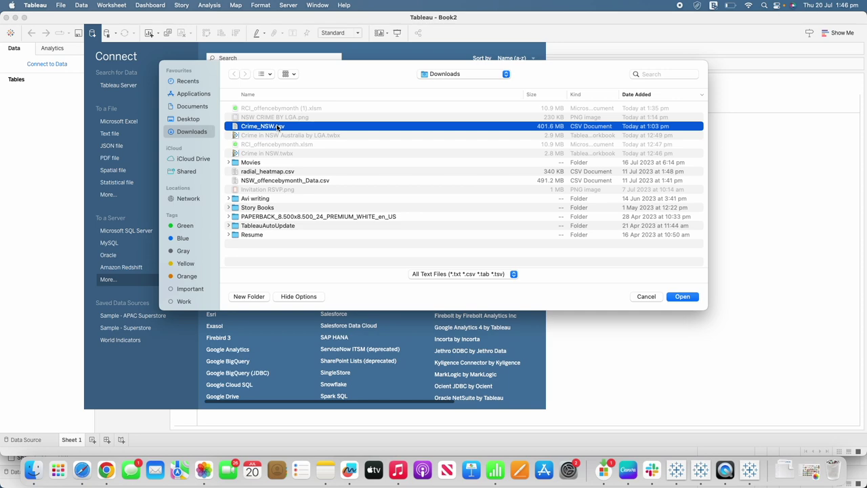
double_click(278, 128)
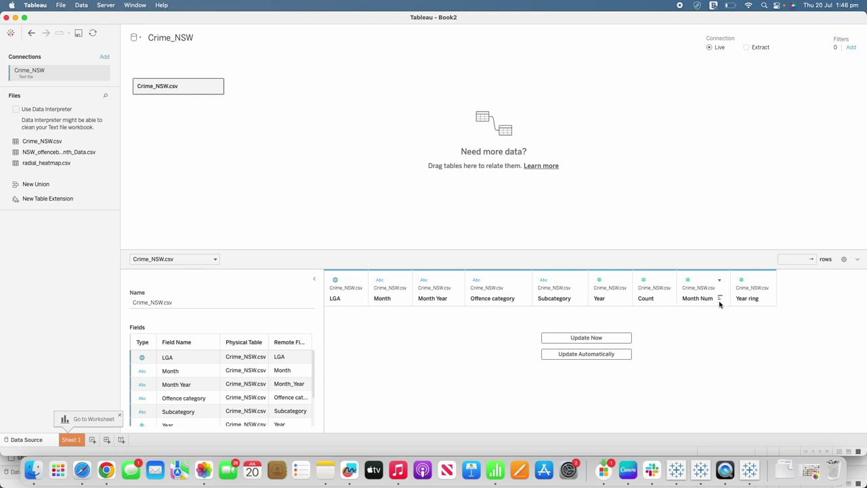
Step: Rename the Year ring field of Crime_NSW.csv to identify it as the year segment
click(765, 281)
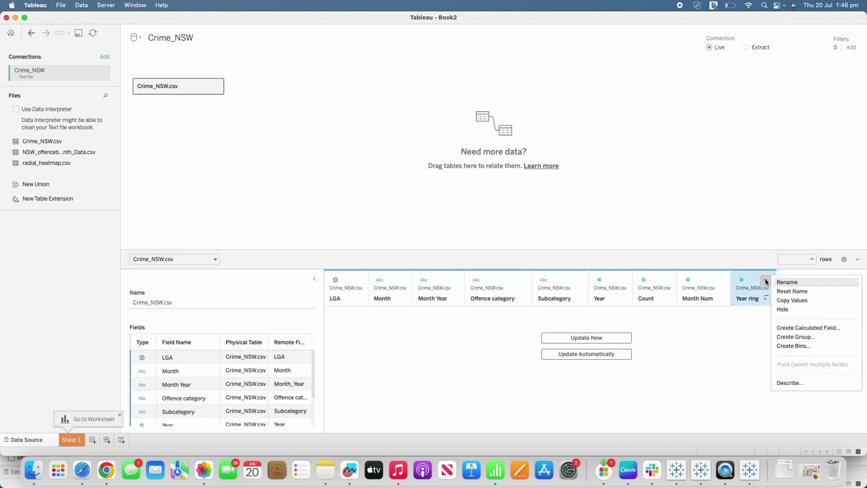
click(777, 283)
text(Year rS)
key(Return)
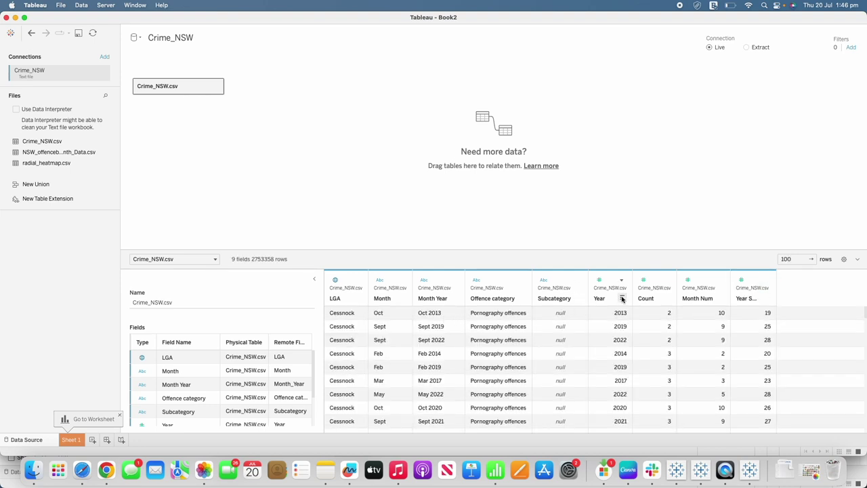
Step: Rename the Count field of Crime_NSW.csv to Offence_Count and look through the data rows
click(666, 282)
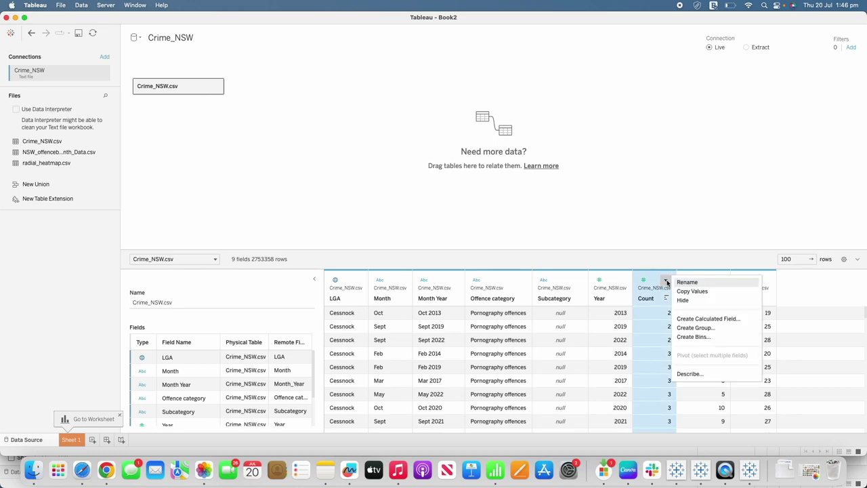
click(684, 282)
text(Offence_)
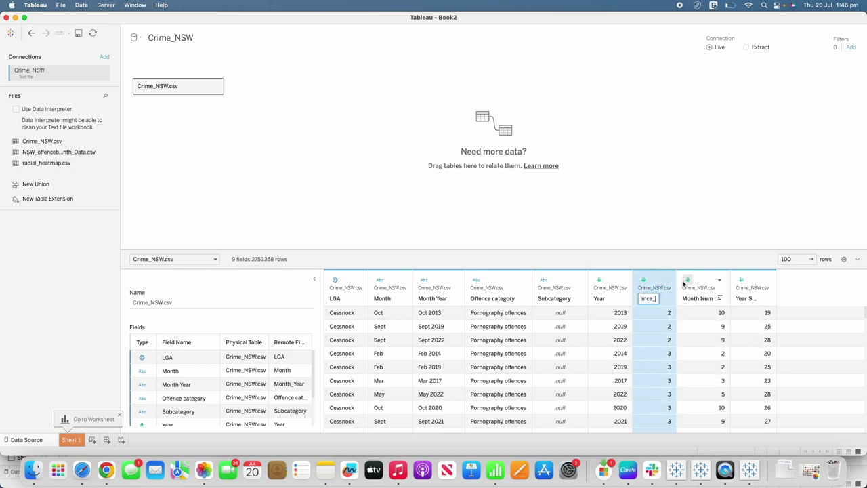
key(Return)
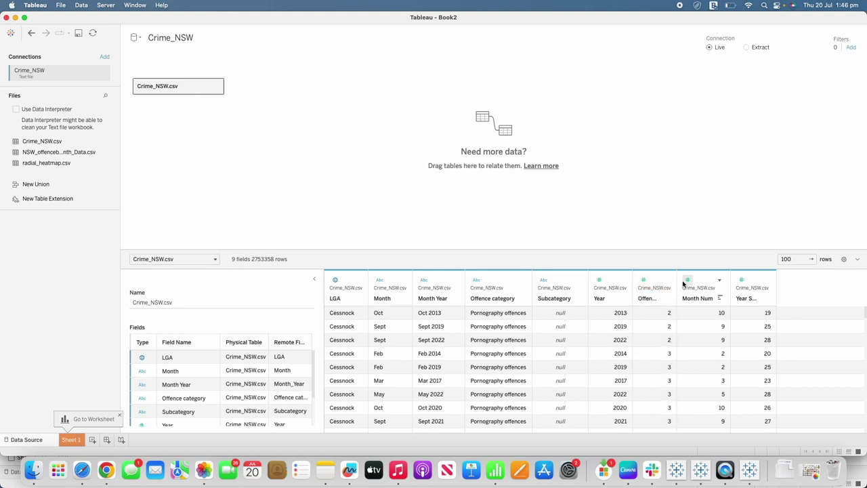
scroll(556, 350, down, 5)
scroll(557, 349, down, 5)
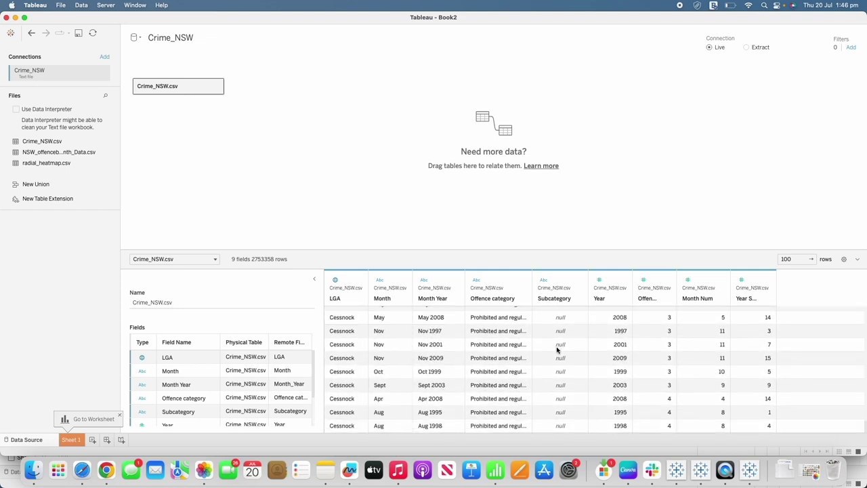
scroll(556, 349, up, 5)
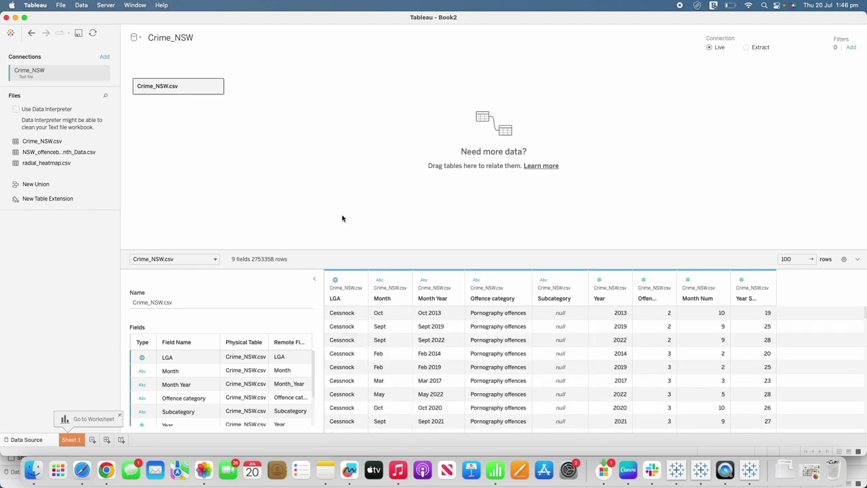
Step: Relate radial_heatmap.csv to Crime_NSW.csv by matching Month Num to Ring
drag(60, 165, 305, 81)
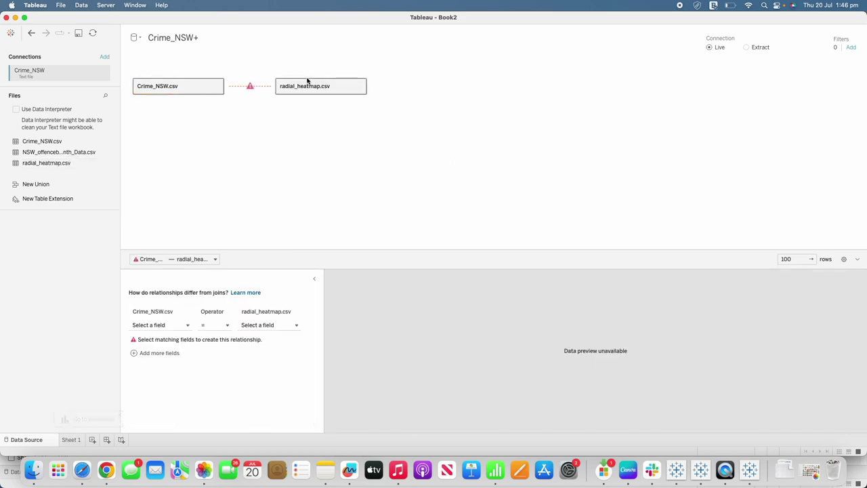
click(188, 325)
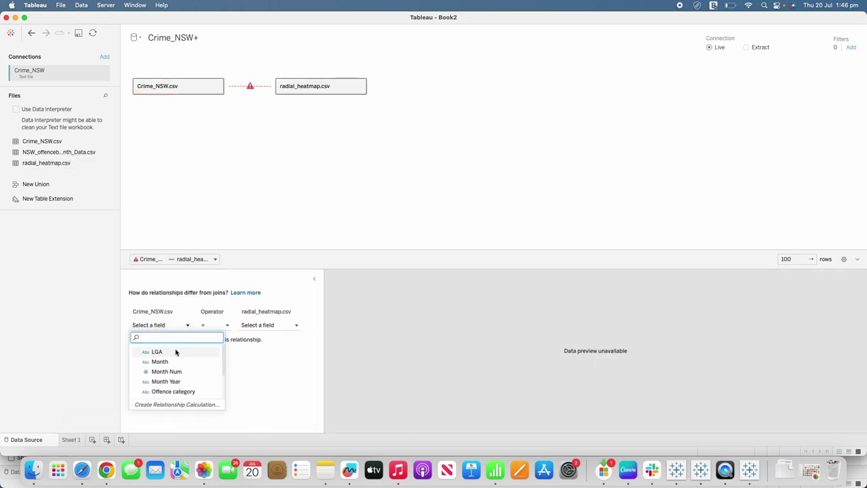
click(169, 371)
click(276, 326)
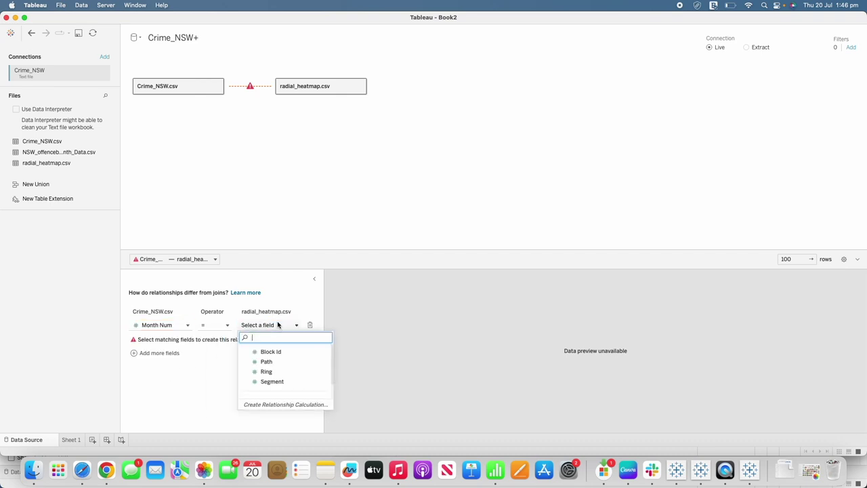
click(267, 371)
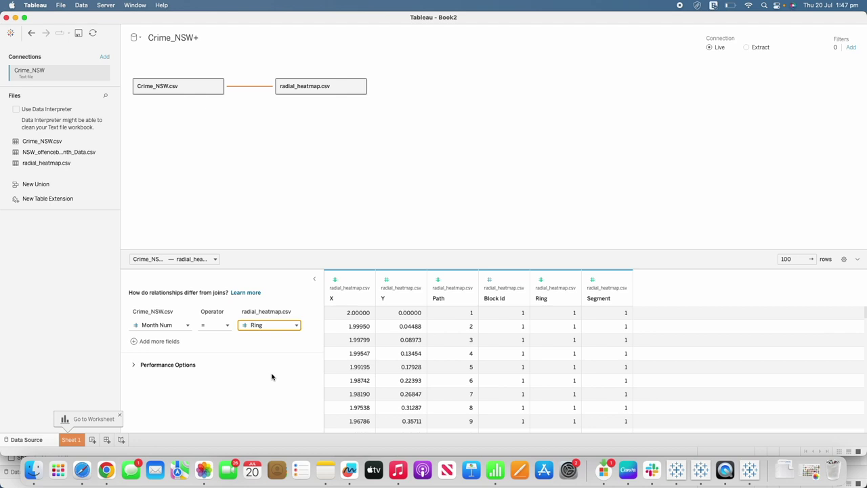
Step: Add a second matching pair to the relationship, with Year Segment equal to Segment
click(146, 341)
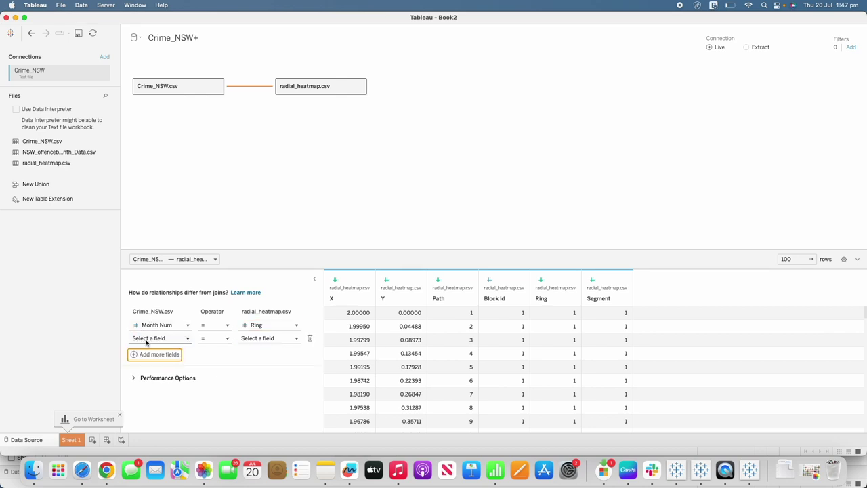
click(174, 340)
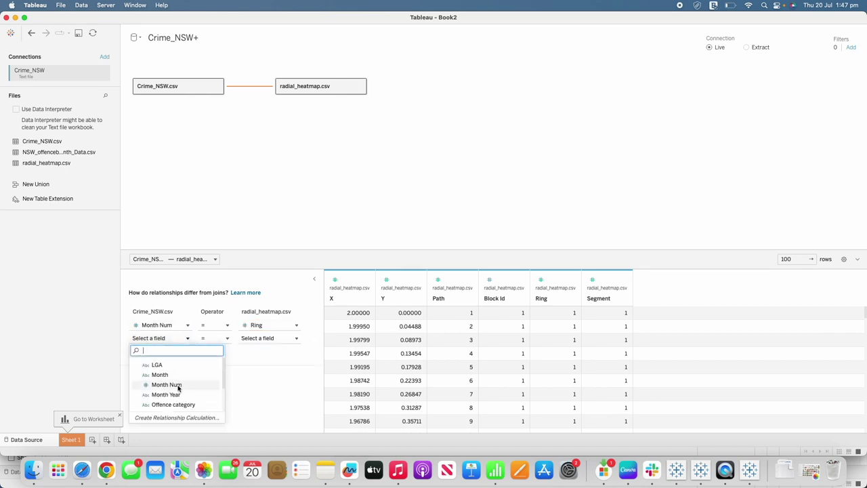
scroll(176, 396, down, 4)
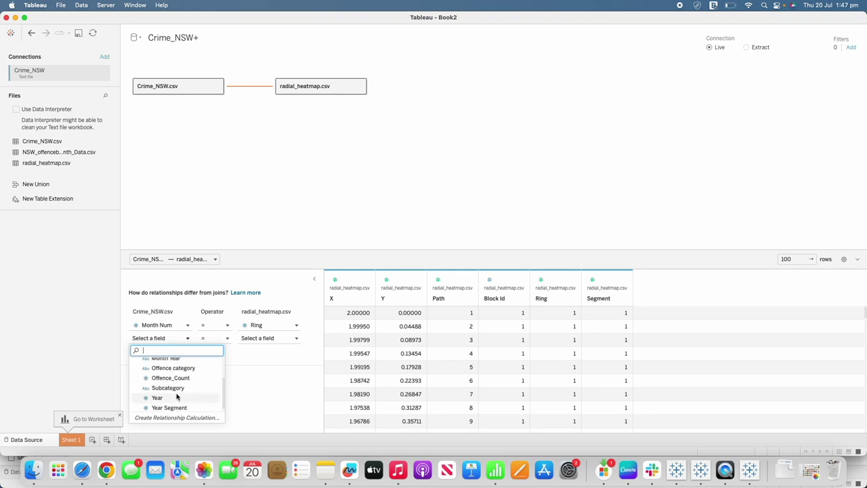
click(176, 403)
click(283, 337)
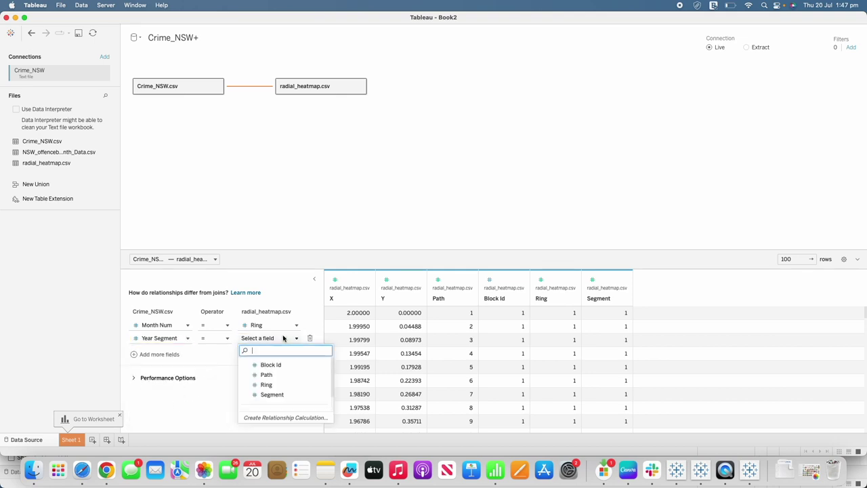
click(271, 395)
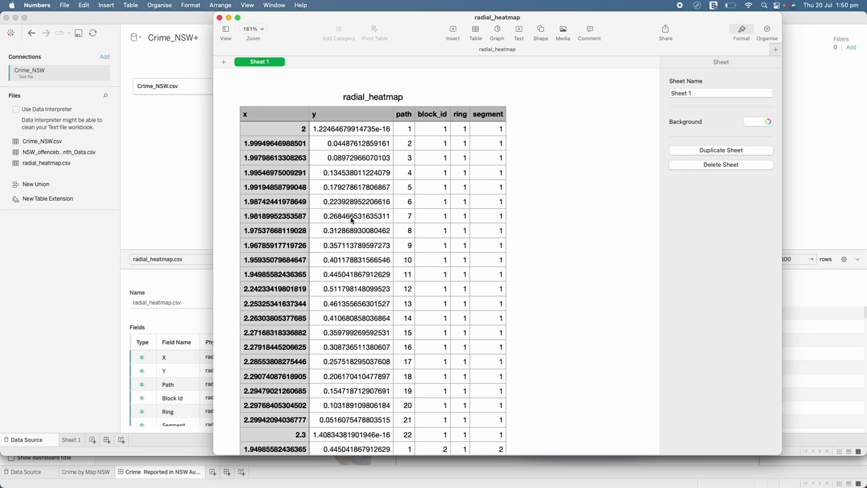
Step: Switch to the Radial Heatmap Polygon Coordinate Generator in Chrome and set the number of rings to 3
mouse_move(168, 484)
click(106, 469)
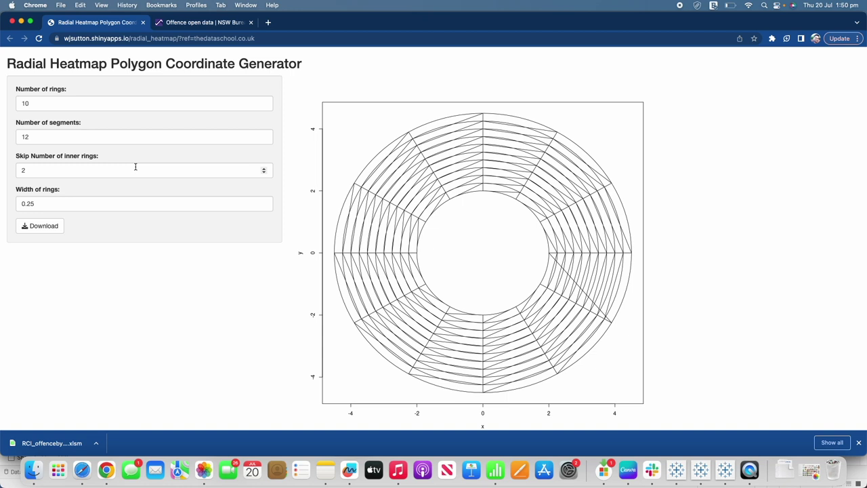
click(264, 107)
click(264, 107)
click(264, 107)
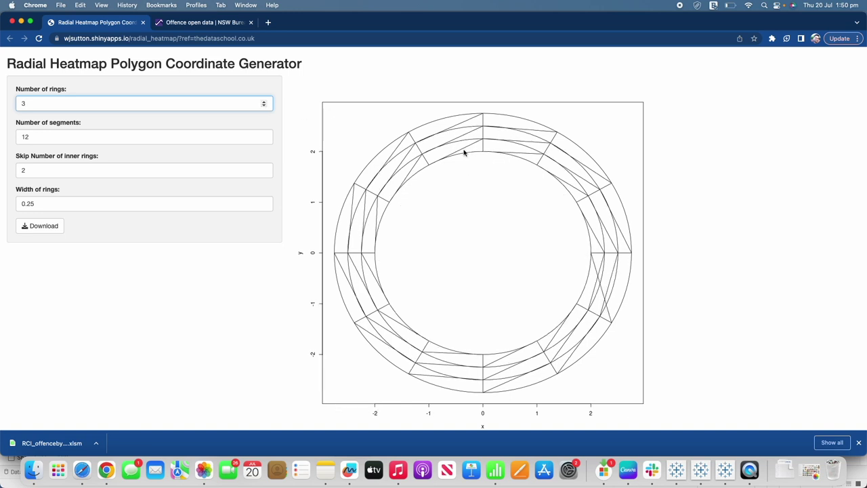
Step: Set the generator's number of segments to 28
click(264, 134)
click(264, 134)
click(264, 134)
click(264, 134)
click(264, 134)
click(264, 134)
click(264, 134)
click(265, 135)
click(264, 134)
click(264, 134)
click(264, 134)
click(265, 134)
click(264, 134)
click(264, 134)
click(264, 134)
click(264, 134)
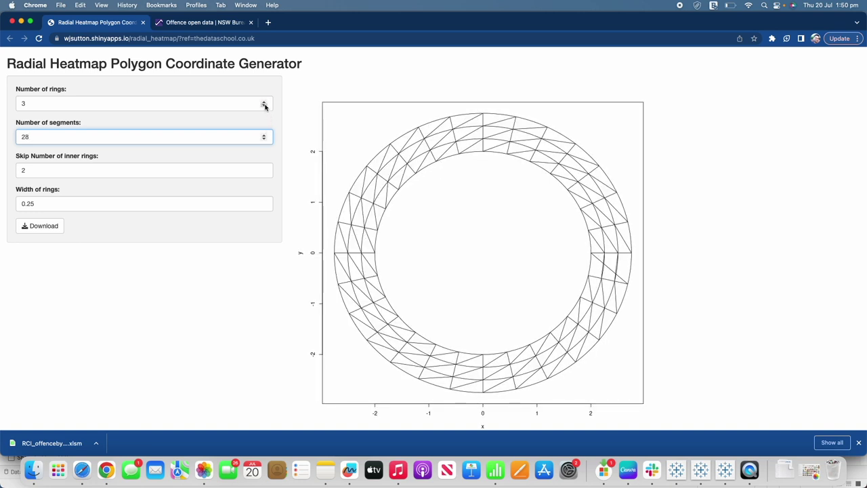
Step: Set the generator's number of rings to 12
click(265, 101)
click(264, 102)
click(264, 102)
click(264, 101)
click(265, 101)
click(264, 101)
click(264, 101)
click(264, 101)
click(264, 101)
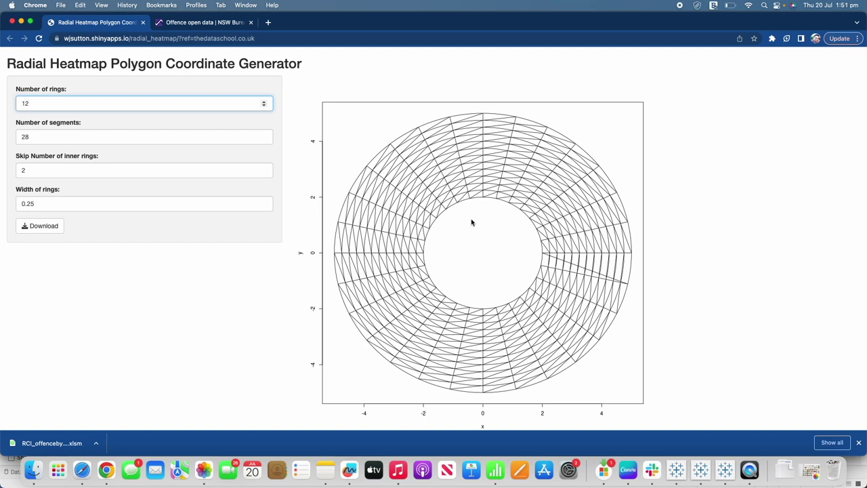
Step: Try skipping 4 and 1 inner rings in the generator, and return the setting to 2
click(264, 169)
click(264, 170)
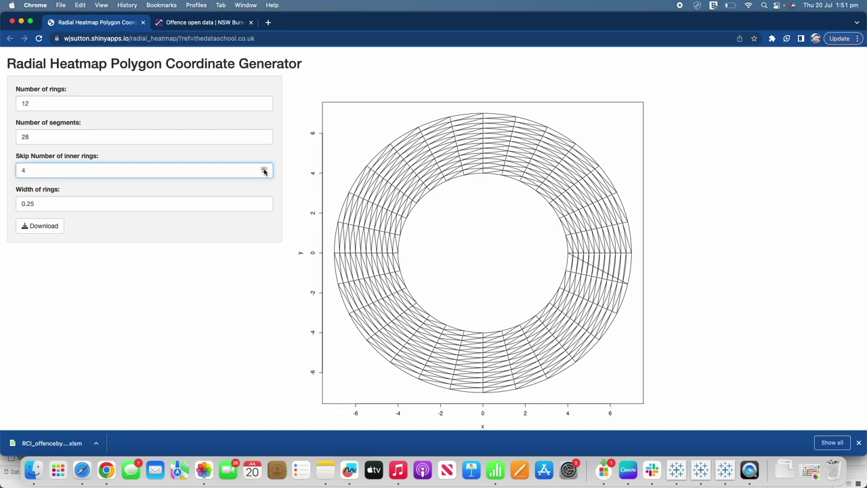
click(265, 173)
click(264, 174)
click(265, 174)
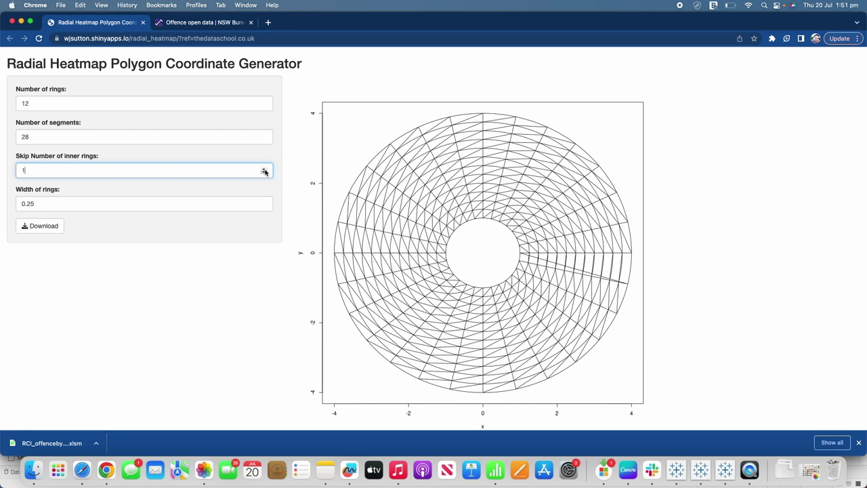
click(264, 168)
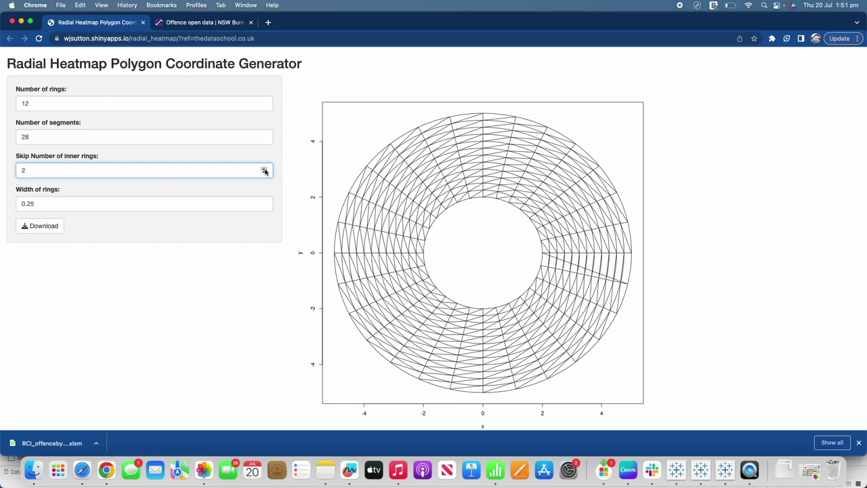
Step: Try a ring width of 0.4 in the generator, and return the width to 0.25
click(264, 202)
click(264, 202)
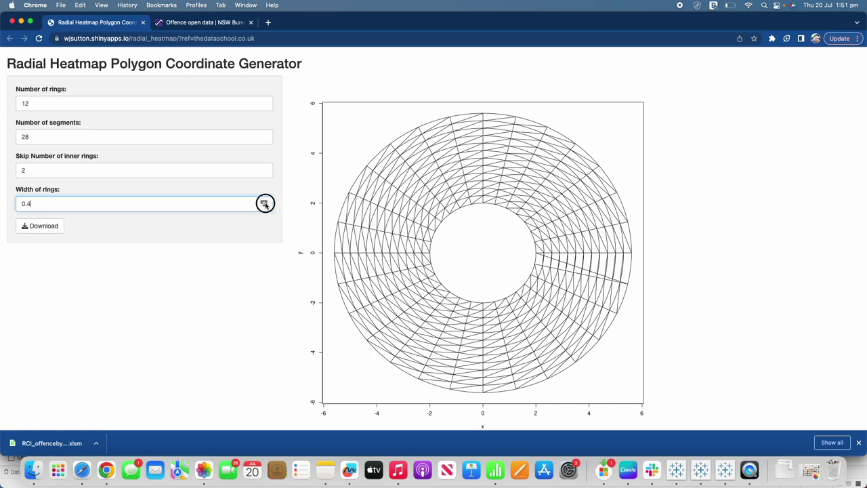
click(264, 208)
click(264, 207)
click(264, 208)
click(264, 208)
click(264, 202)
Step: Download the generated polygon coordinates and view the radial_heatmap table in Numbers
click(55, 229)
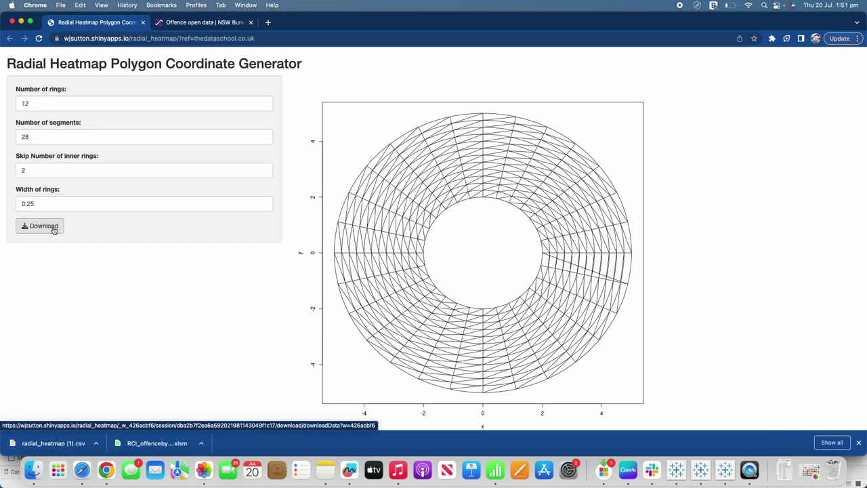
click(495, 470)
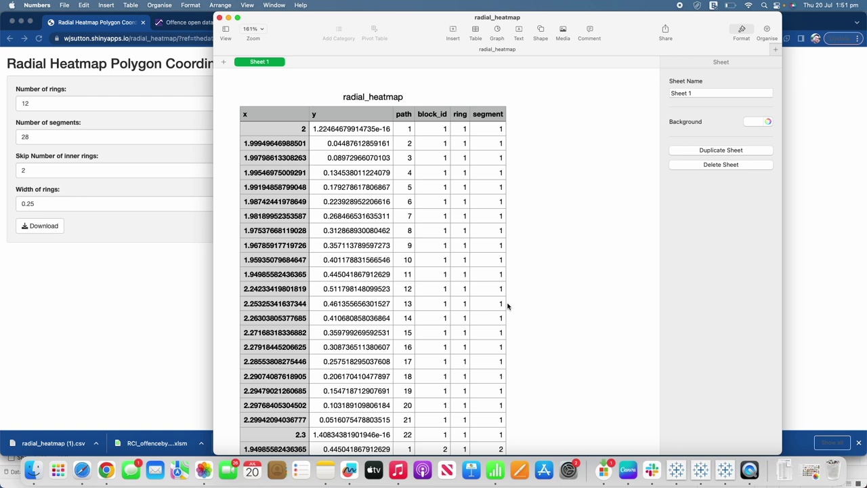
Step: Switch back to Book2 in Tableau and place X on the rows and Y on the columns of Sheet 1
click(700, 467)
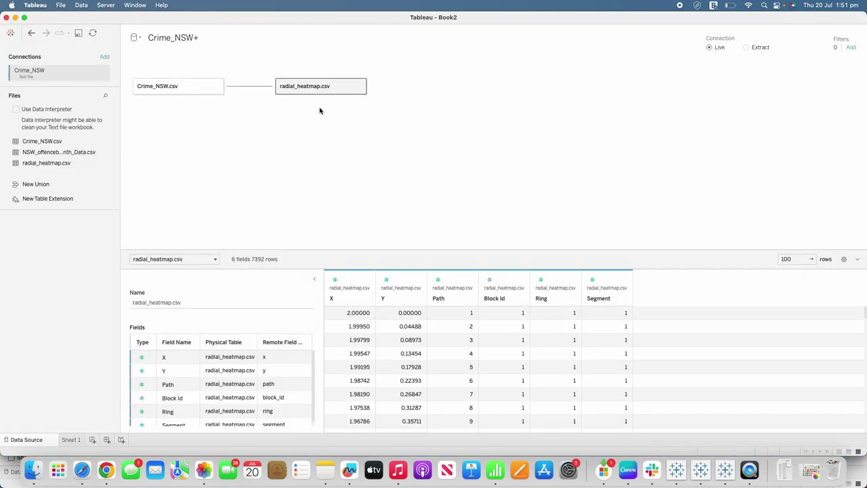
click(71, 438)
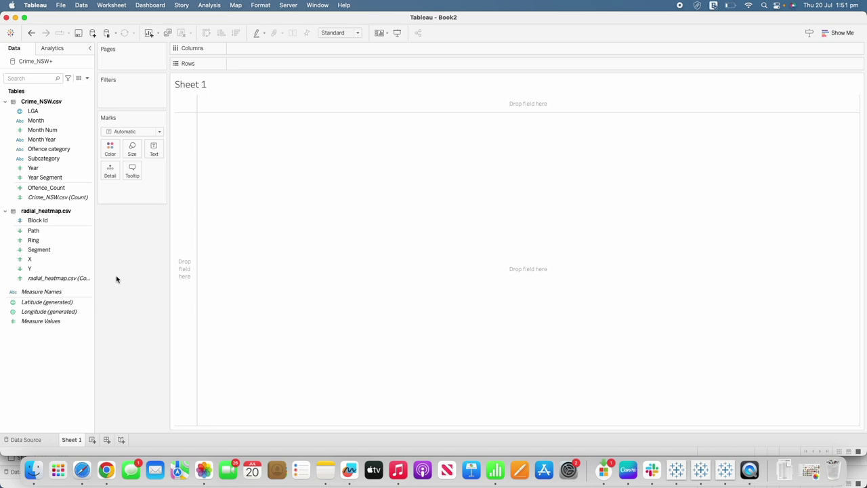
click(46, 259)
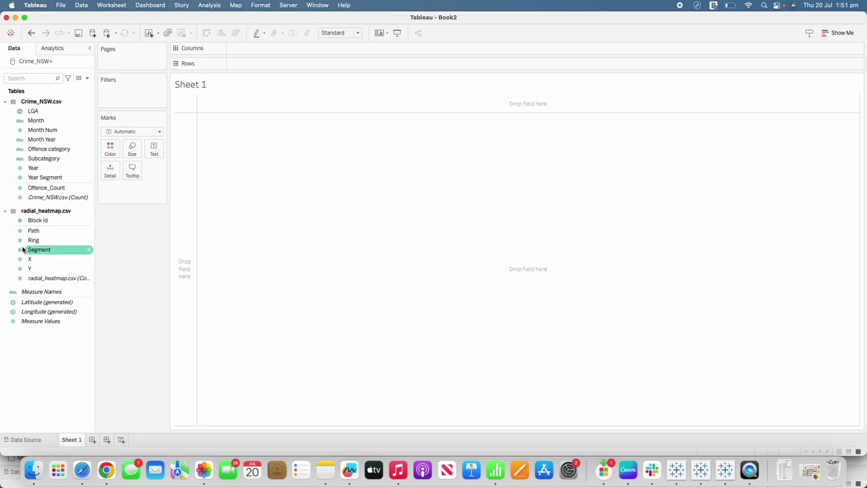
click(34, 269)
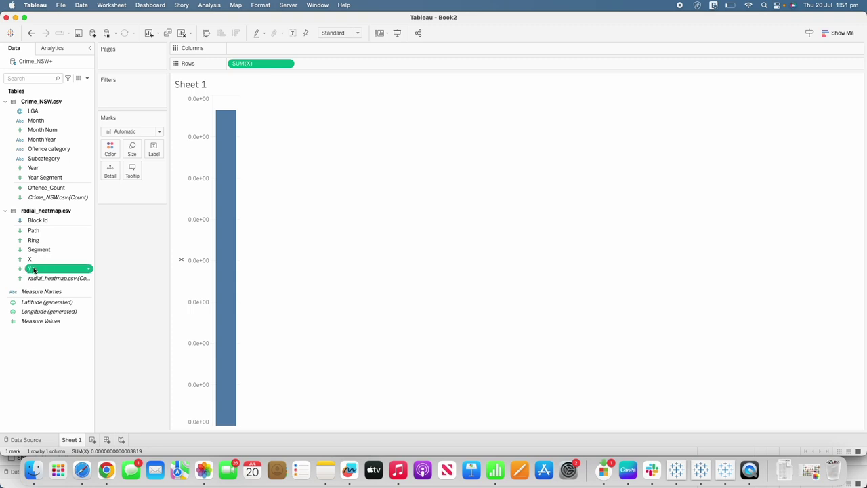
double_click(34, 269)
click(226, 138)
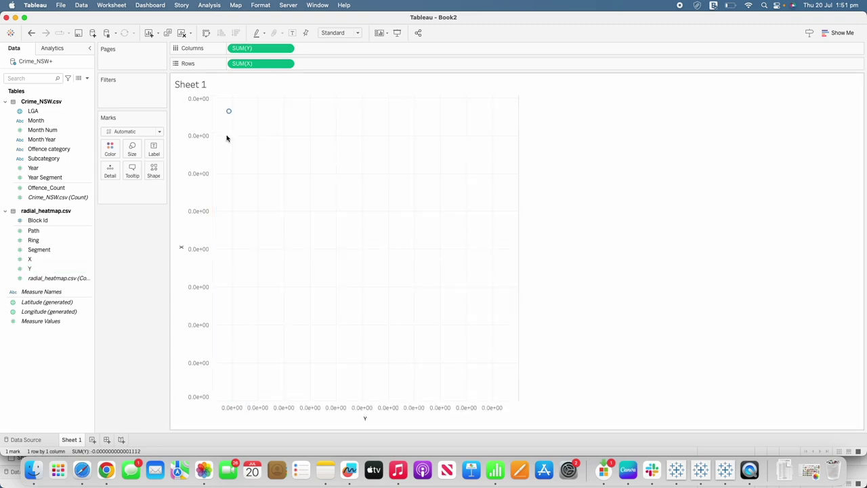
Step: Convert the Y field on the columns and the X field on the rows to dimensions
click(287, 49)
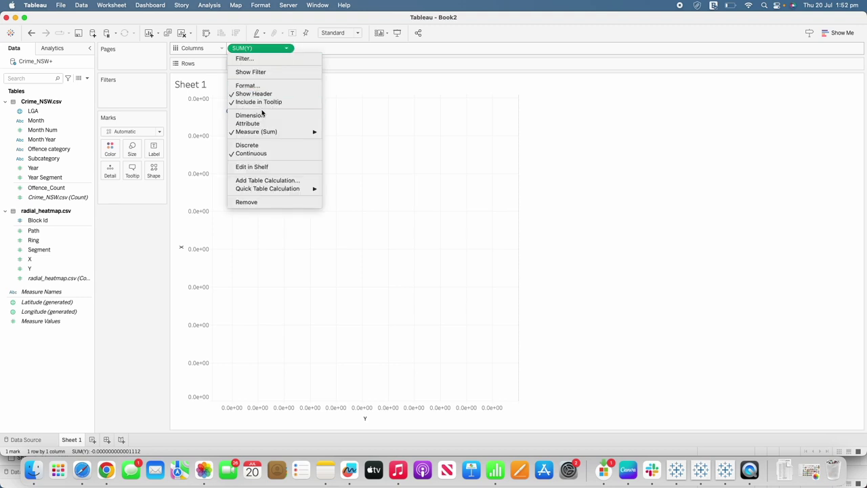
click(262, 116)
click(287, 64)
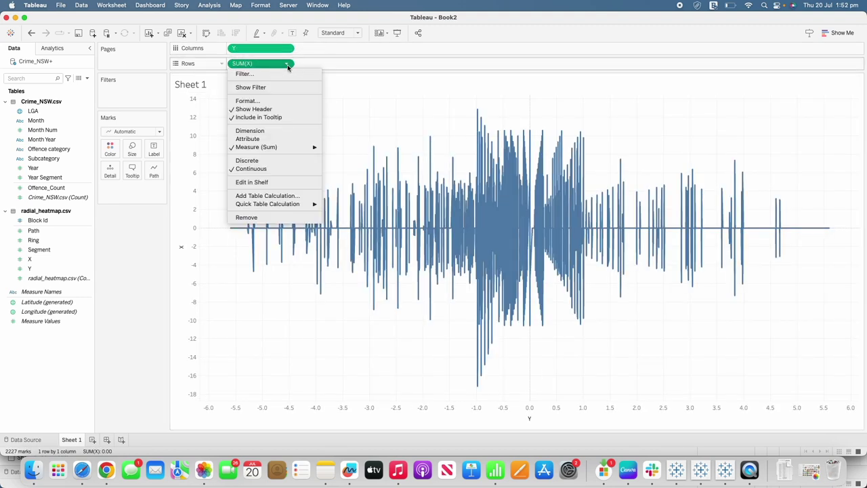
click(268, 132)
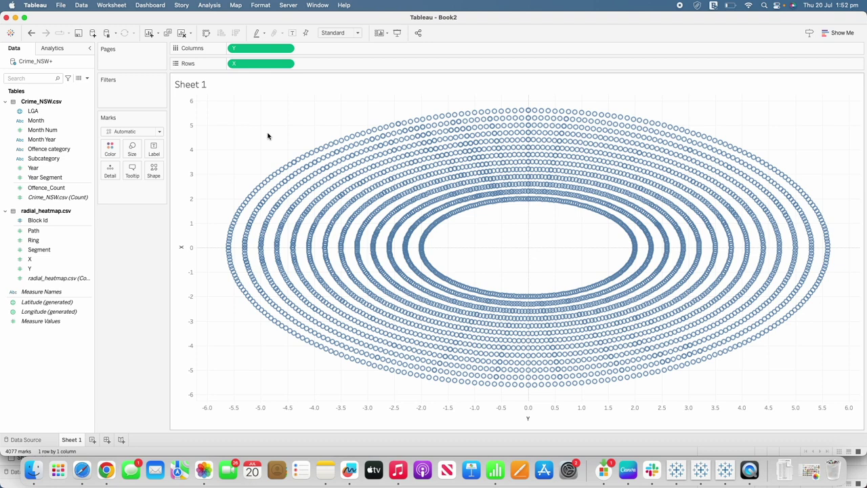
Step: Change the mark type to Polygon, using the Path field for the path and Block Id as detail
click(159, 132)
click(121, 258)
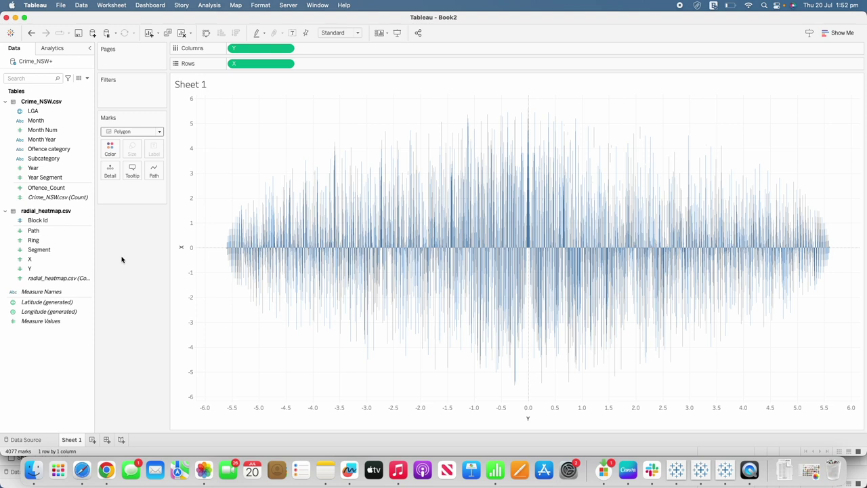
drag(51, 235, 153, 174)
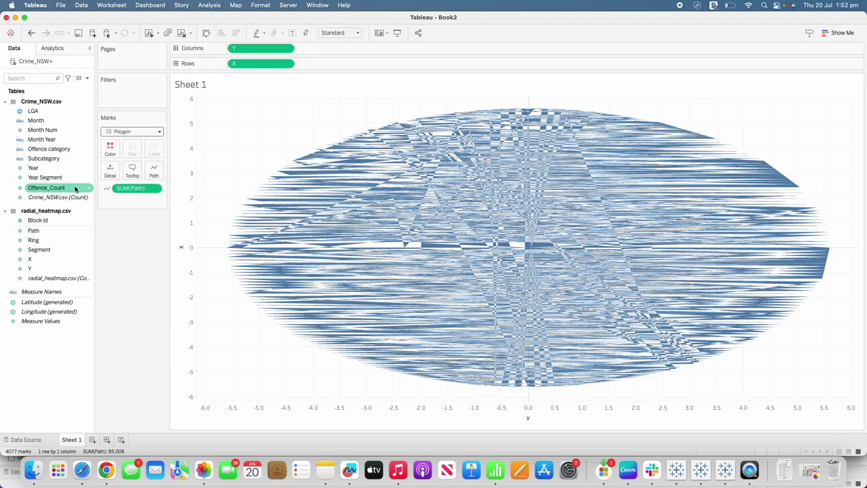
drag(31, 222, 112, 169)
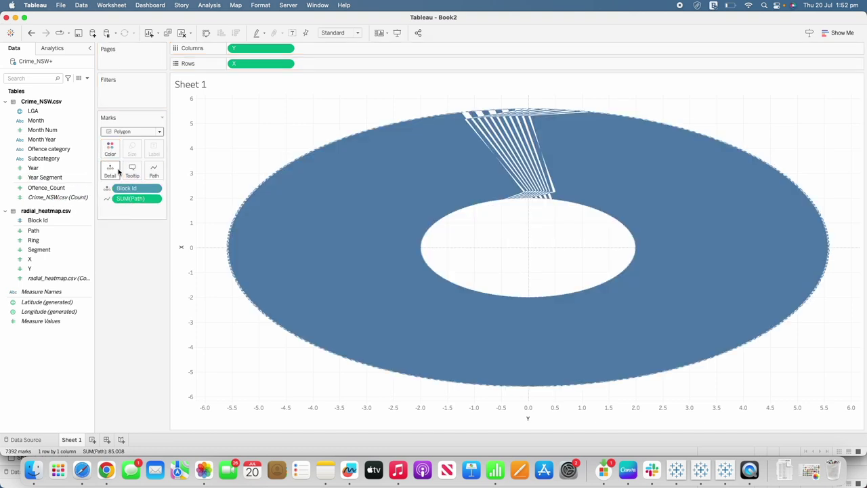
Step: Convert the Path field on the marks to a dimension and give the polygons a light grey border
click(155, 199)
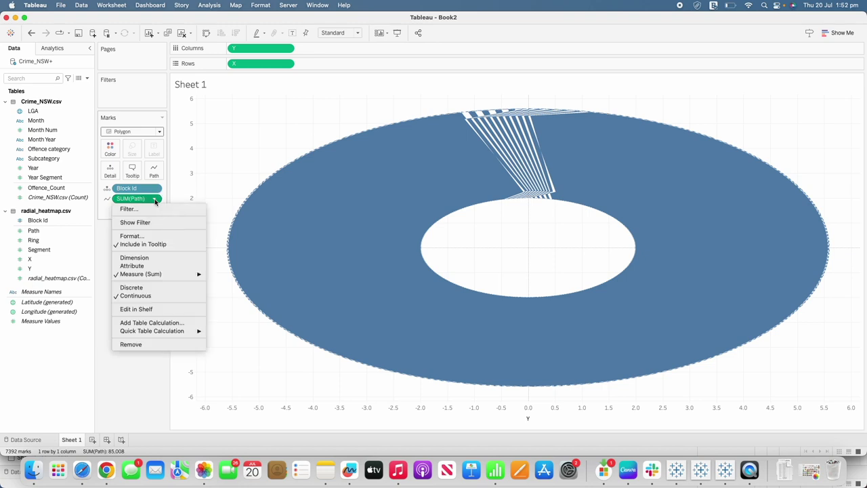
click(137, 258)
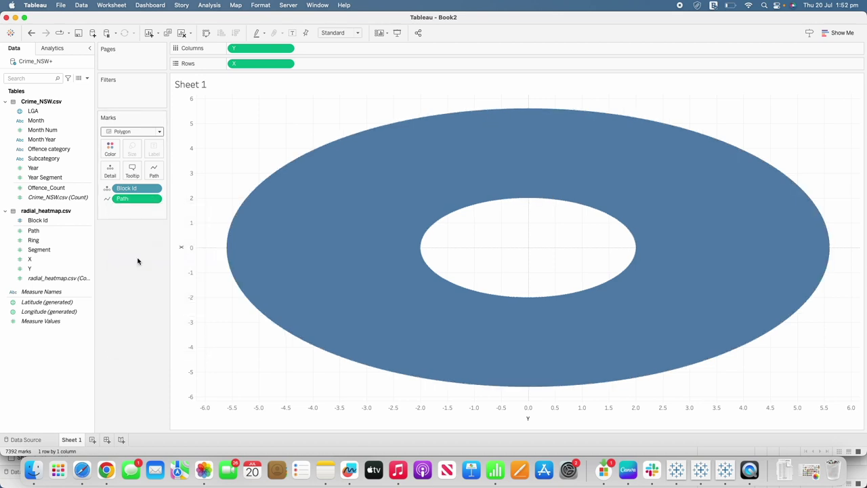
click(110, 149)
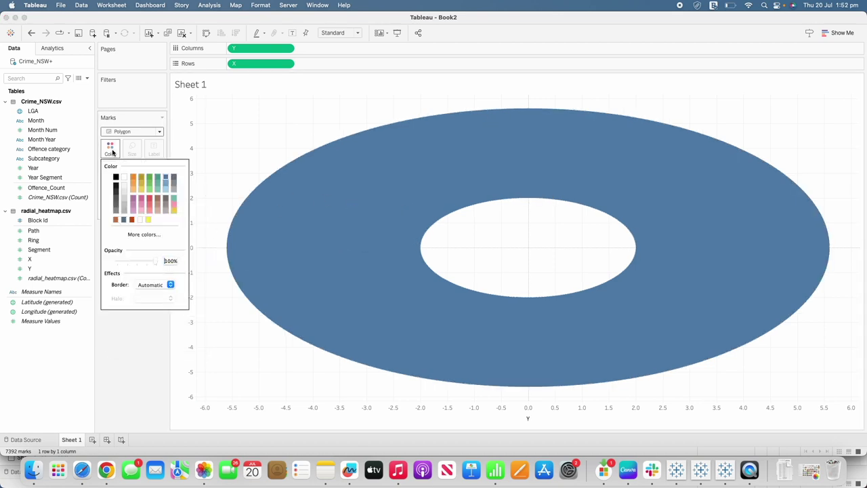
click(165, 285)
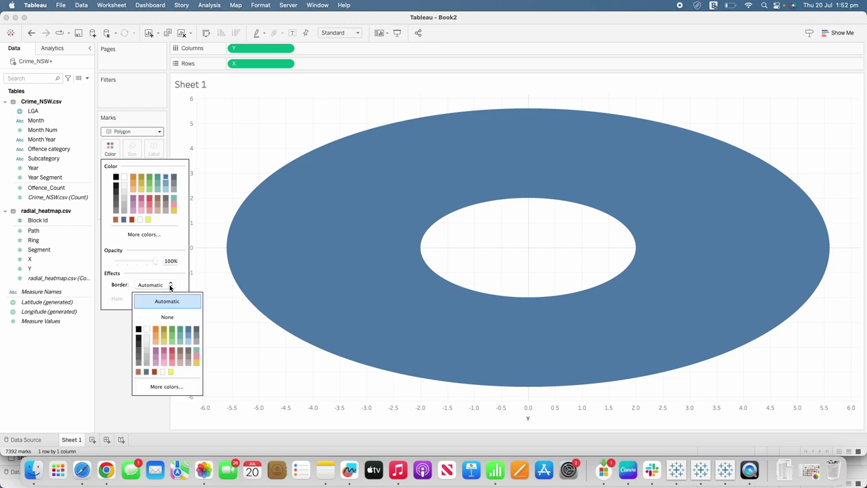
click(147, 345)
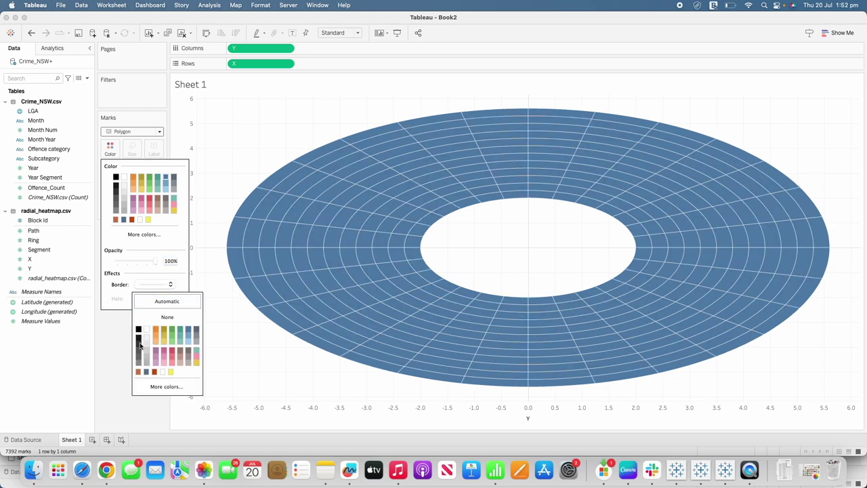
click(118, 347)
mouse_move(451, 195)
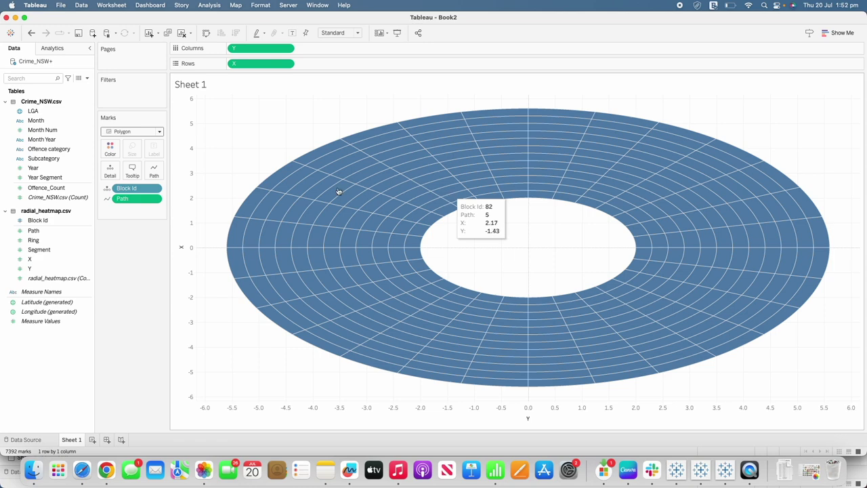
Step: Color the polygons by Offence_Count and choose the Orange-Blue Diverging palette
drag(64, 192, 112, 153)
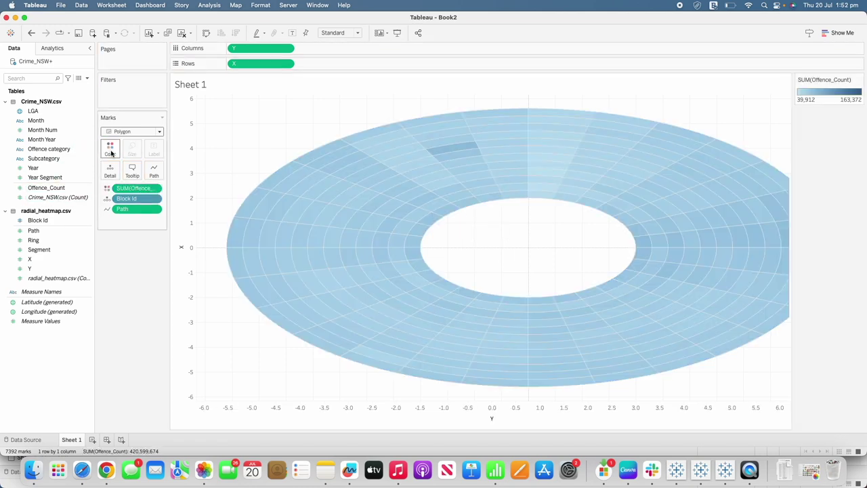
click(110, 149)
click(129, 180)
click(517, 186)
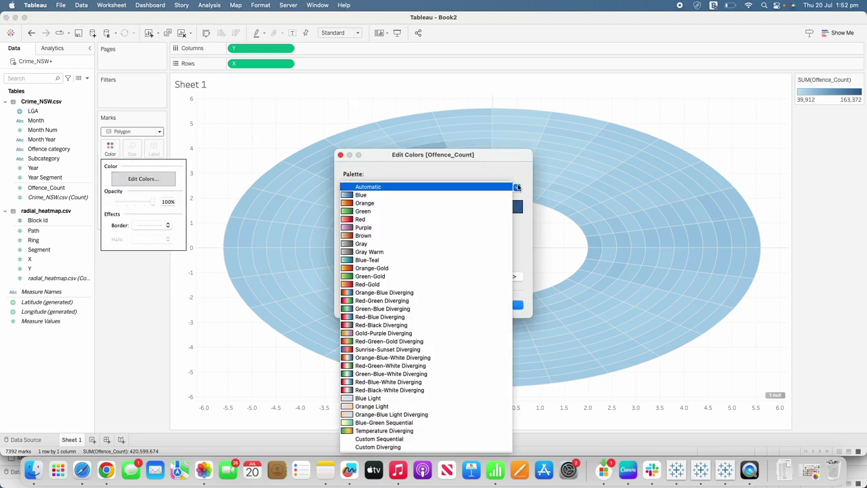
click(384, 293)
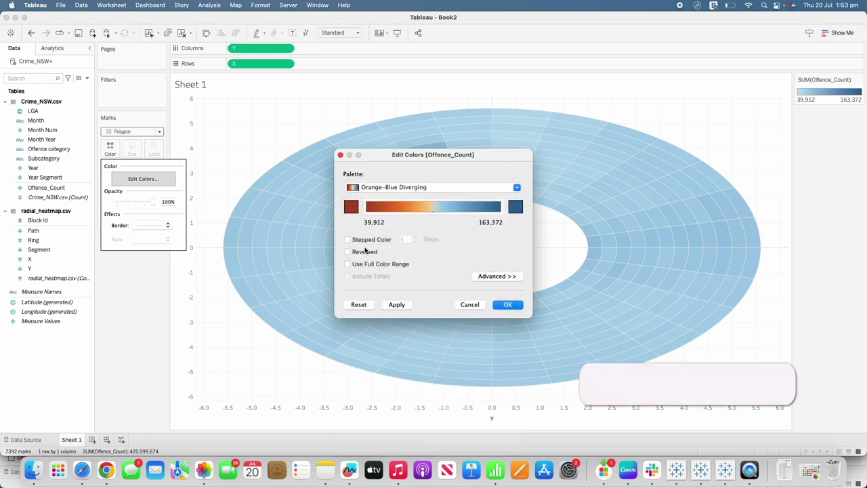
Step: Fix the start and end of the Offence_Count color range, set the end to 72,000, and reverse the palette
click(502, 276)
click(348, 301)
click(417, 301)
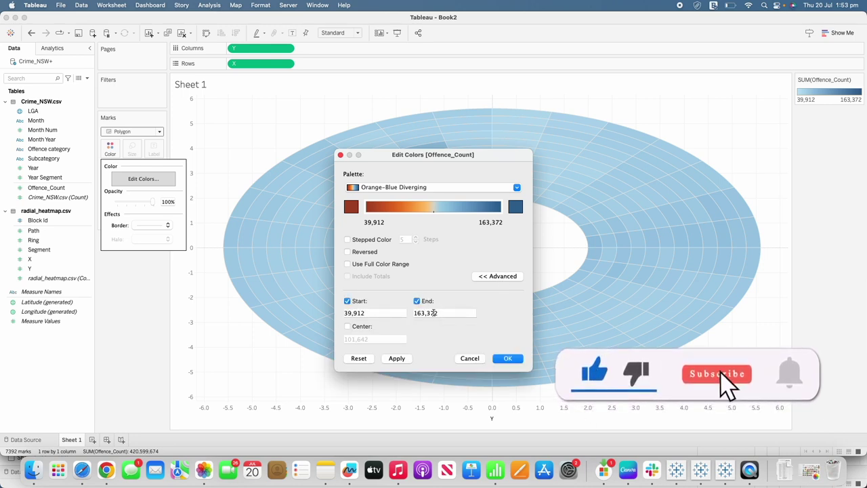
text(72000)
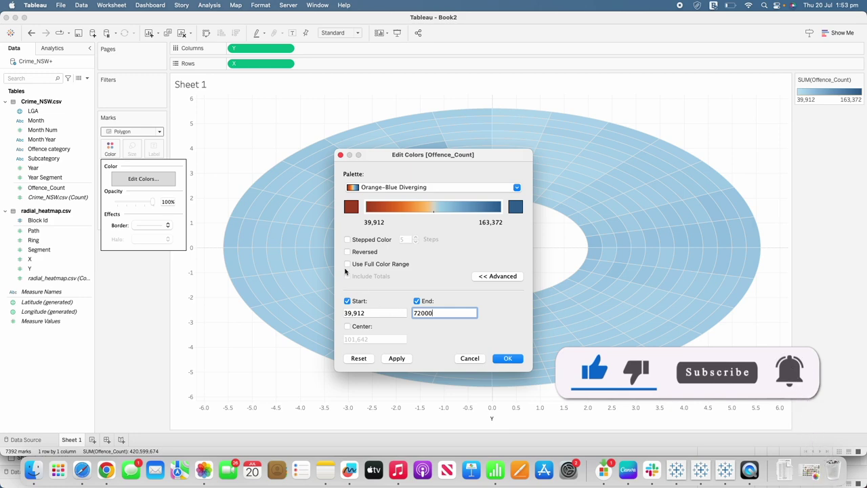
click(347, 251)
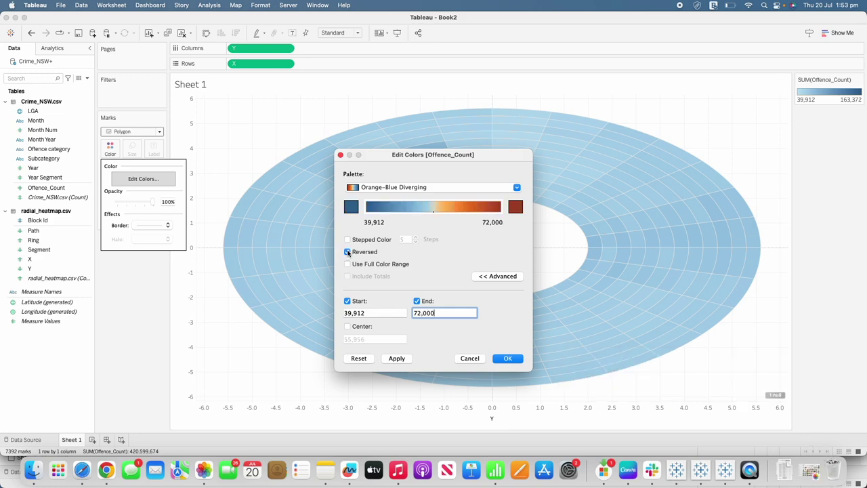
click(515, 358)
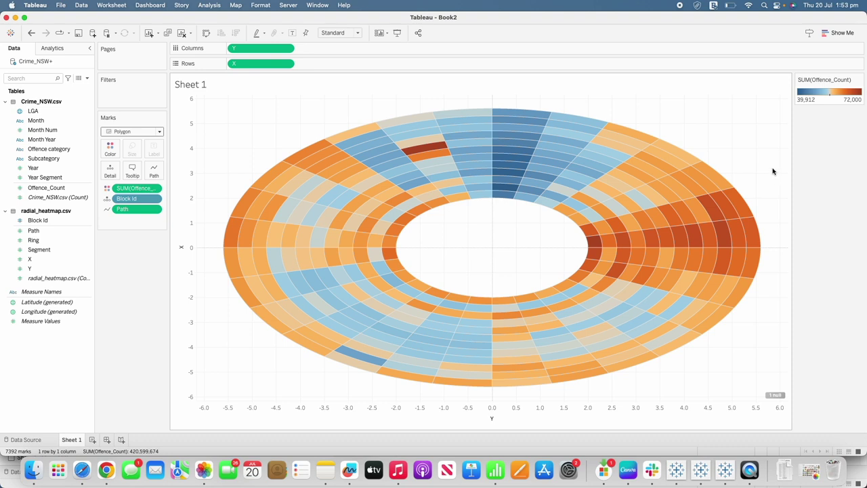
mouse_move(680, 241)
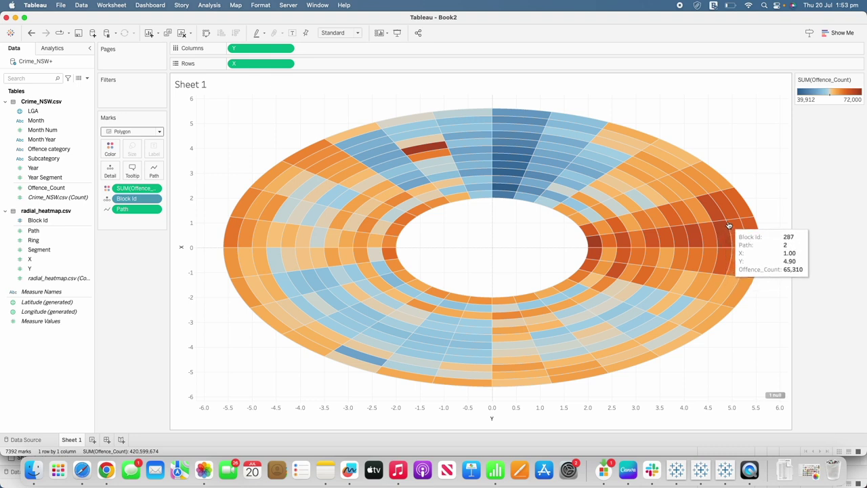
mouse_move(593, 173)
mouse_move(477, 167)
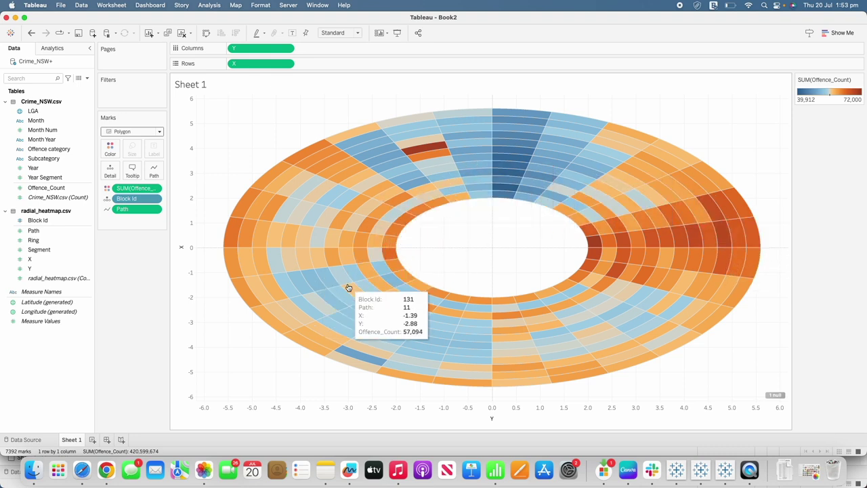
Step: Create a new dashboard and add Sheet 1 to it
click(107, 440)
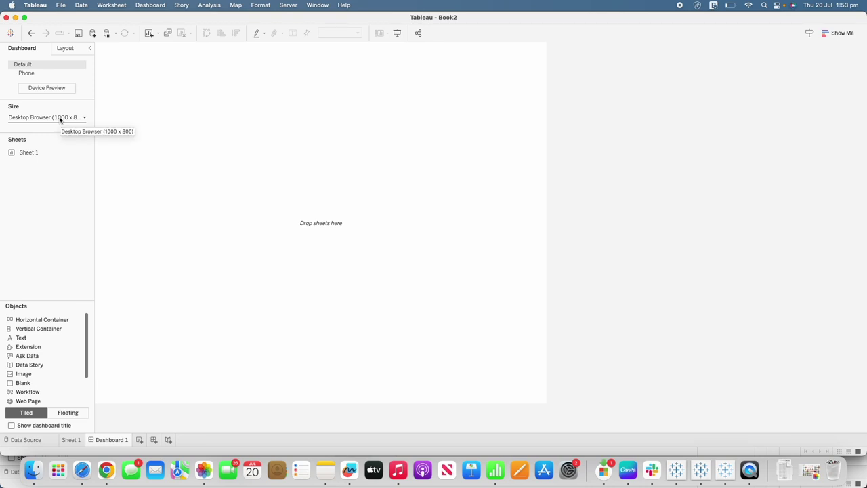
click(21, 153)
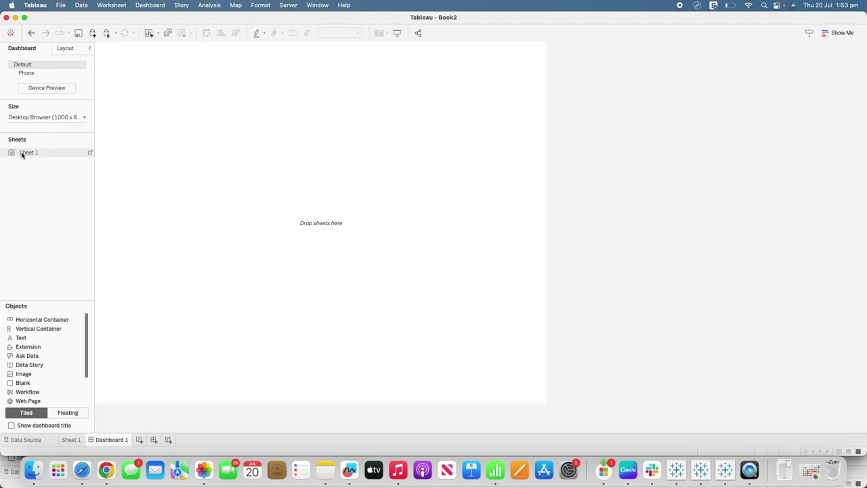
double_click(21, 153)
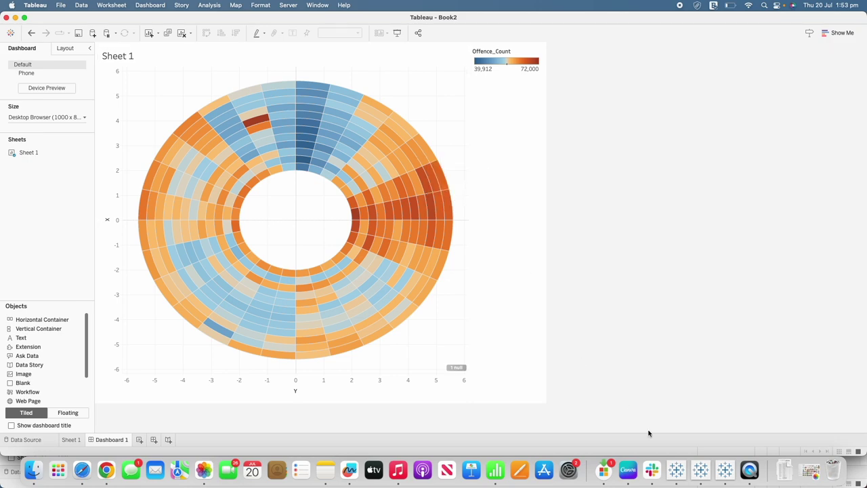
Step: Switch to the Crime in NSW Australia by LGA workbook and view its finished dashboard in presentation mode
click(676, 470)
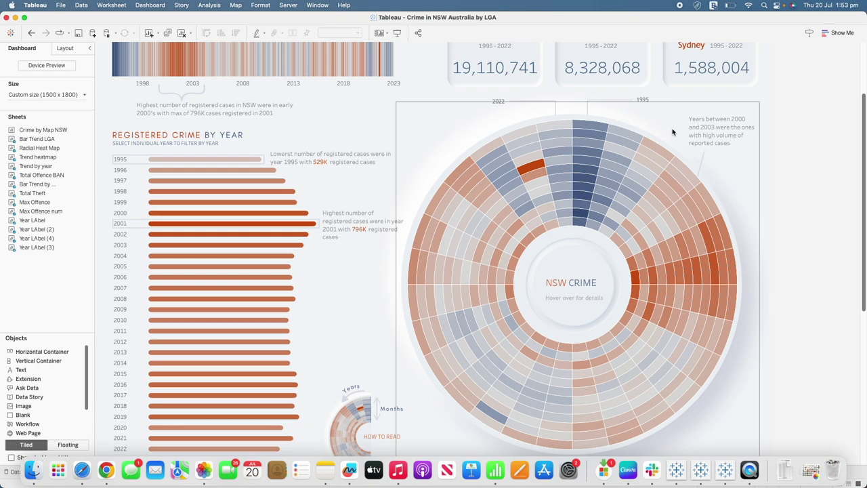
click(396, 34)
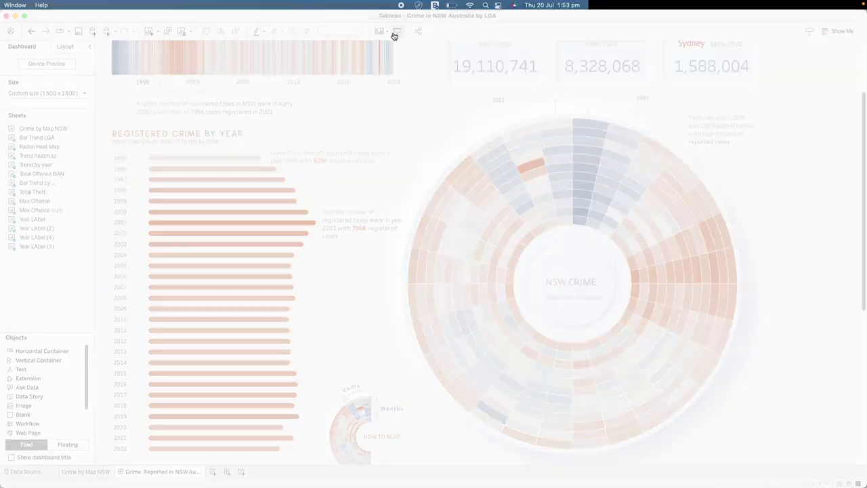
scroll(799, 104, up, 3)
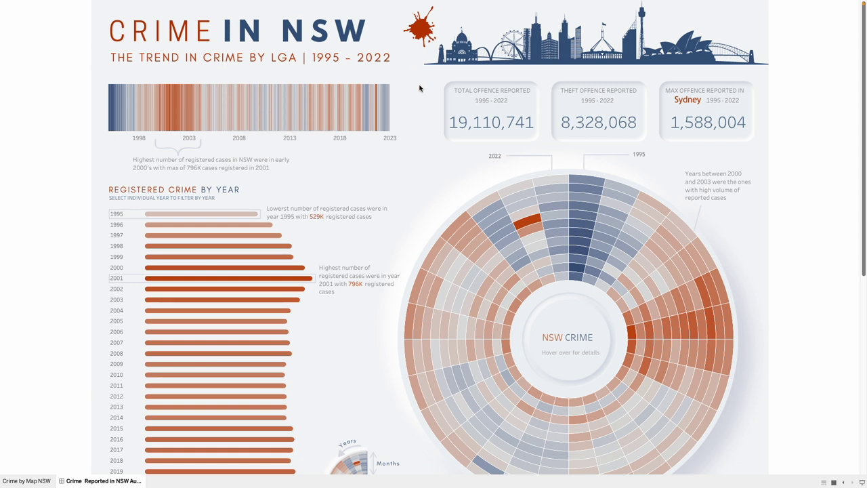
mouse_move(247, 269)
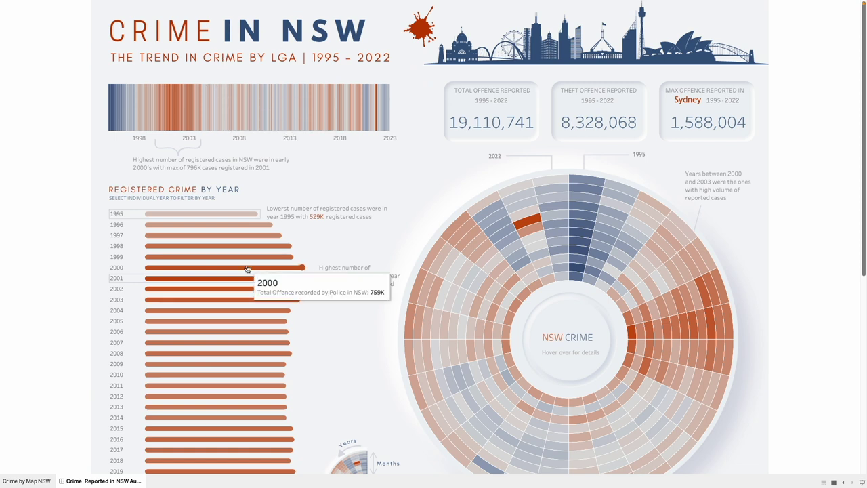
key(Escape)
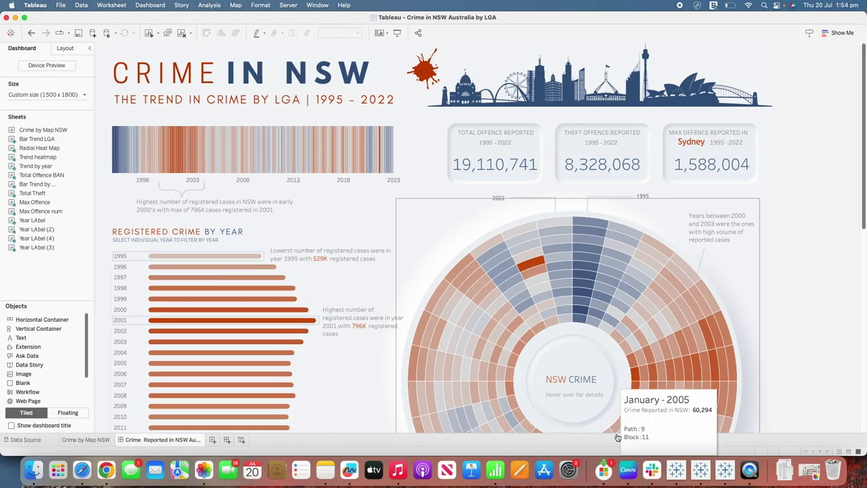
Step: Switch to Canva and view the NSW CRIME BY LGA background design in full screen
click(624, 470)
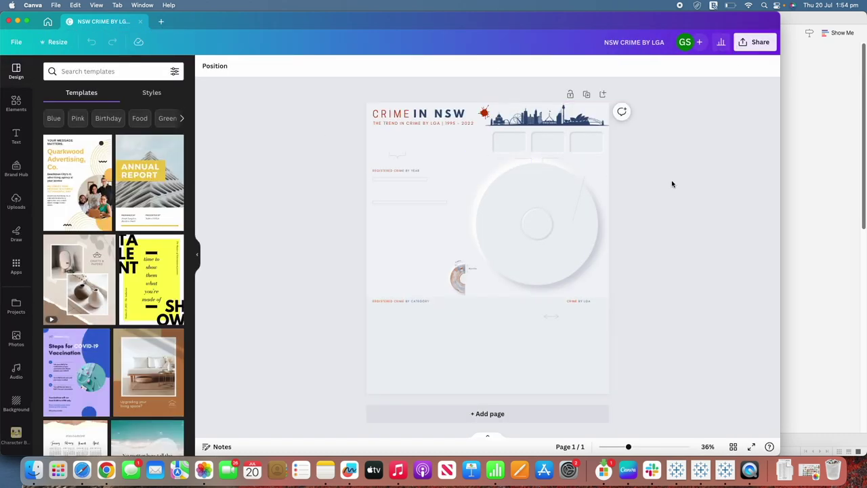
click(750, 446)
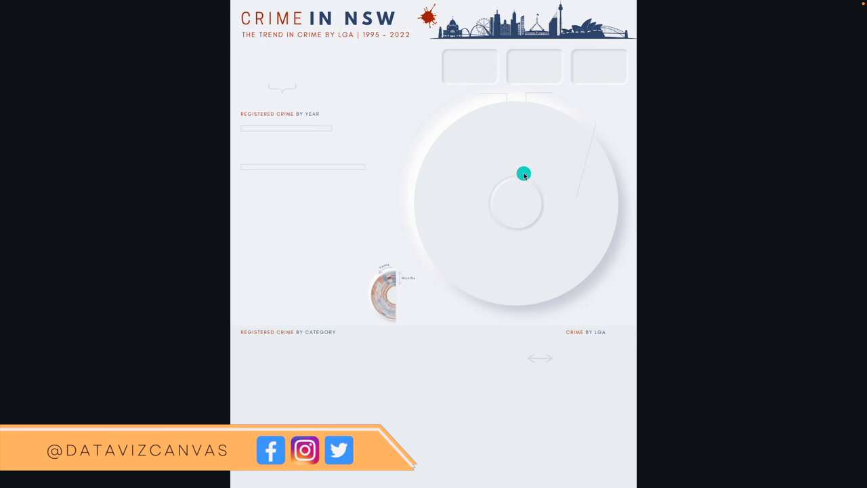
key(Escape)
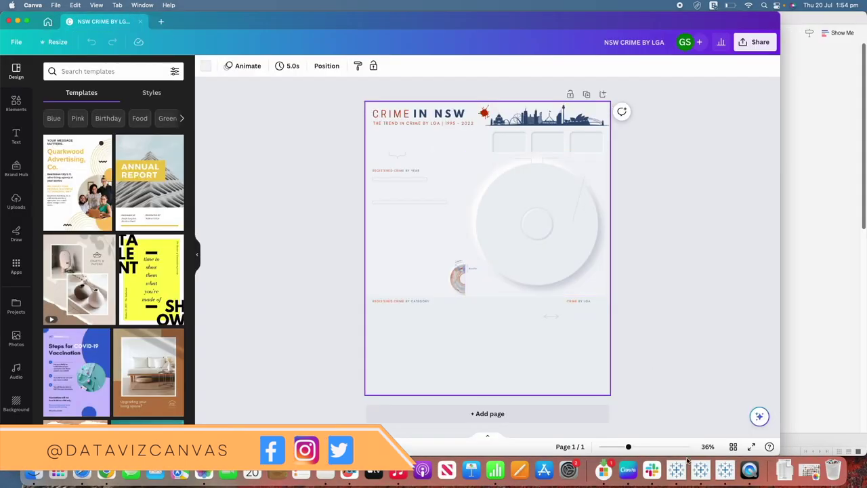
Step: Switch back to Book2 in Tableau, clear the dashboard, and set its fixed size to 1500 px wide by 1700 px high
click(687, 461)
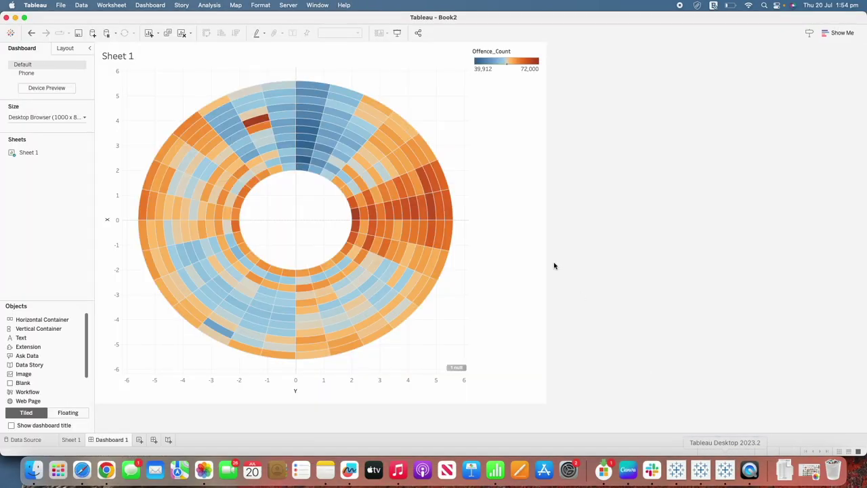
click(183, 37)
click(56, 95)
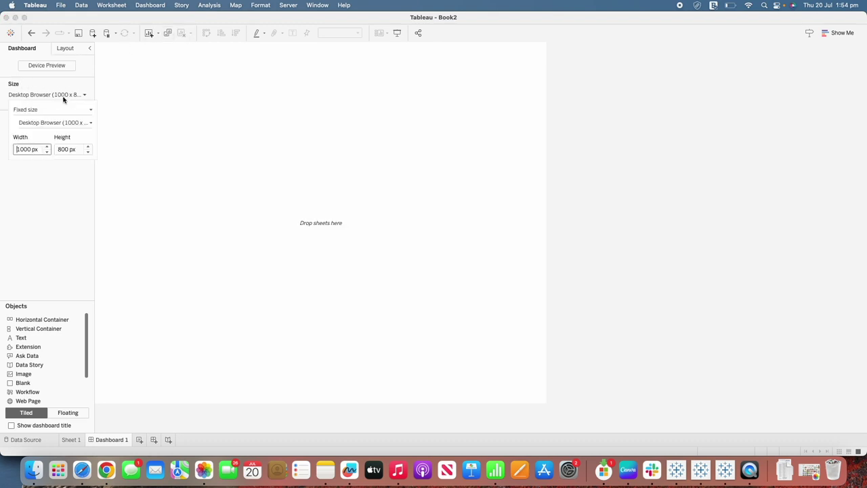
drag(24, 150, 16, 150)
text(15)
double_click(61, 149)
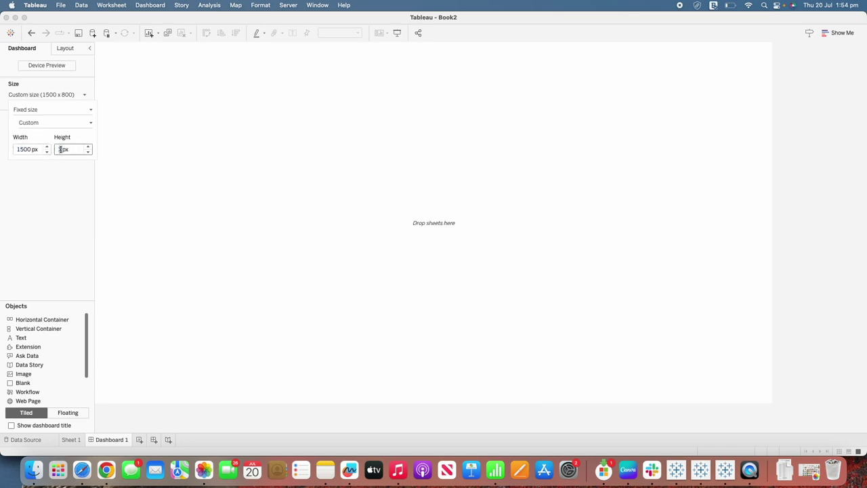
key(Return)
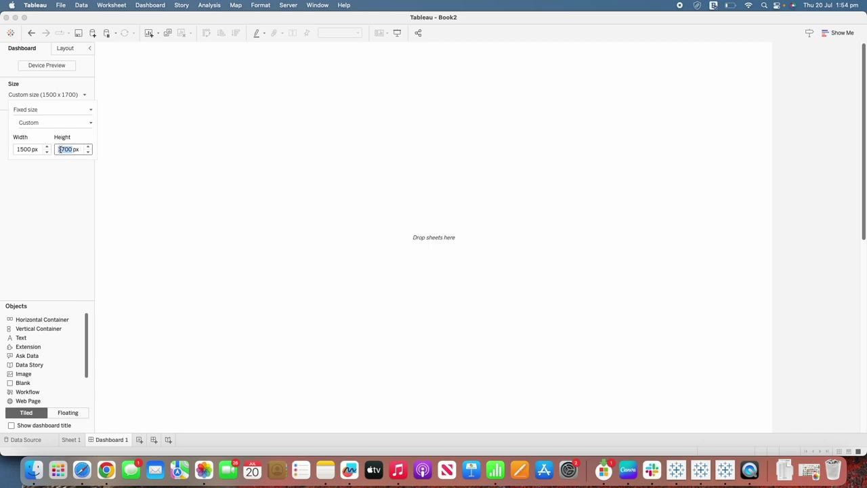
click(151, 215)
Step: Add an image object filling the dashboard, using NSW CRIME BY LGA.png from Downloads as the background
drag(25, 375, 146, 244)
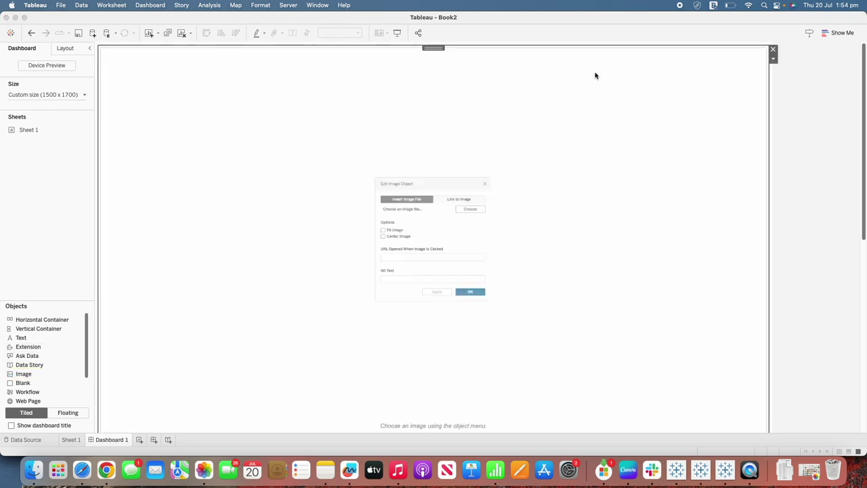
click(491, 196)
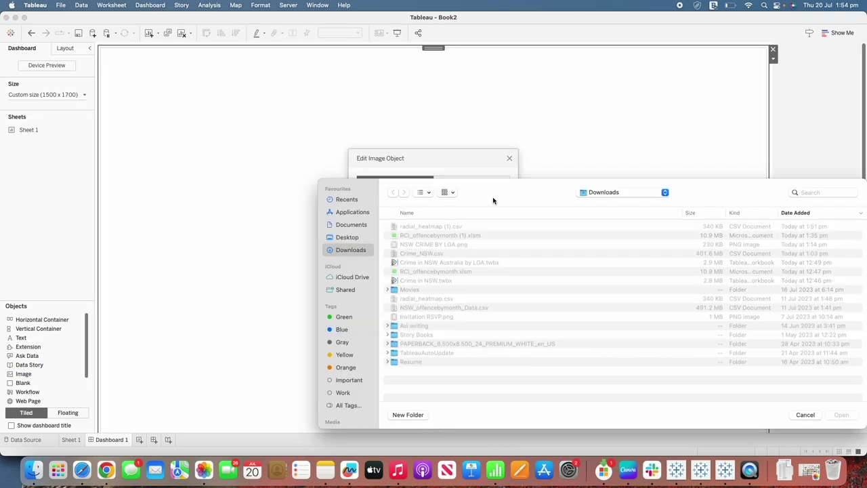
double_click(431, 246)
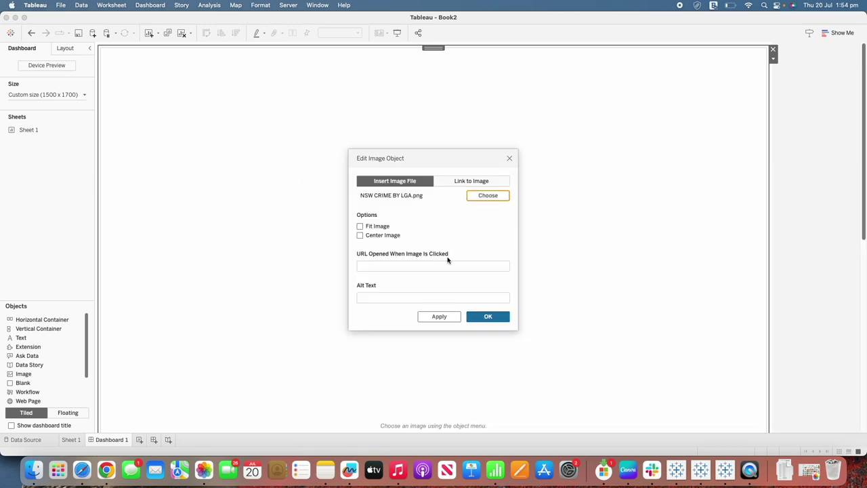
click(485, 317)
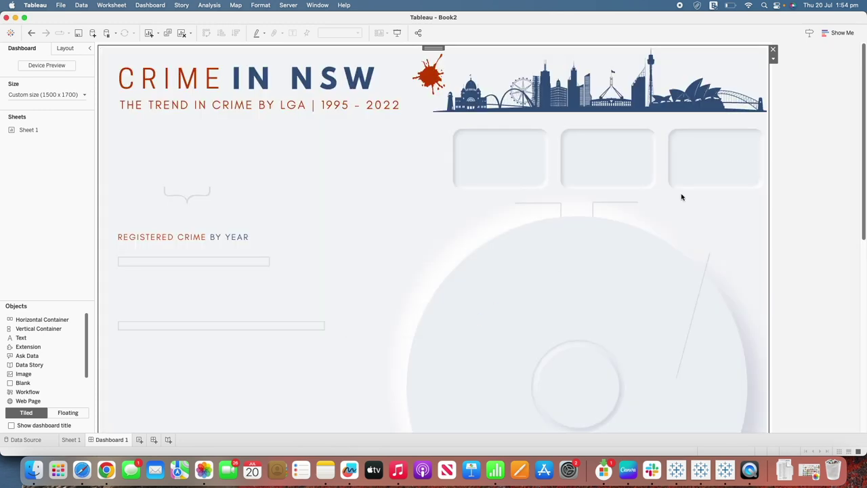
scroll(804, 138, down, 10)
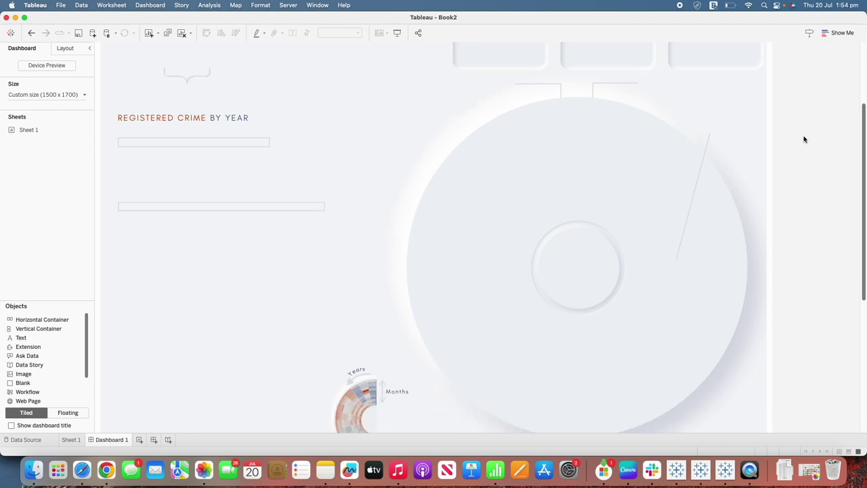
Step: Place Sheet 1 on the dashboard as a floating view and move its Offence_Count legend above the chart
scroll(804, 139, up, 7)
scroll(804, 139, down, 2)
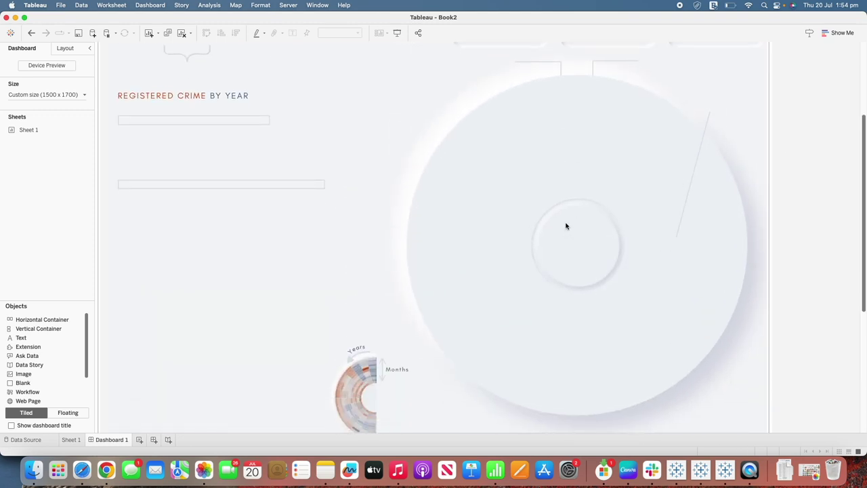
mouse_move(32, 131)
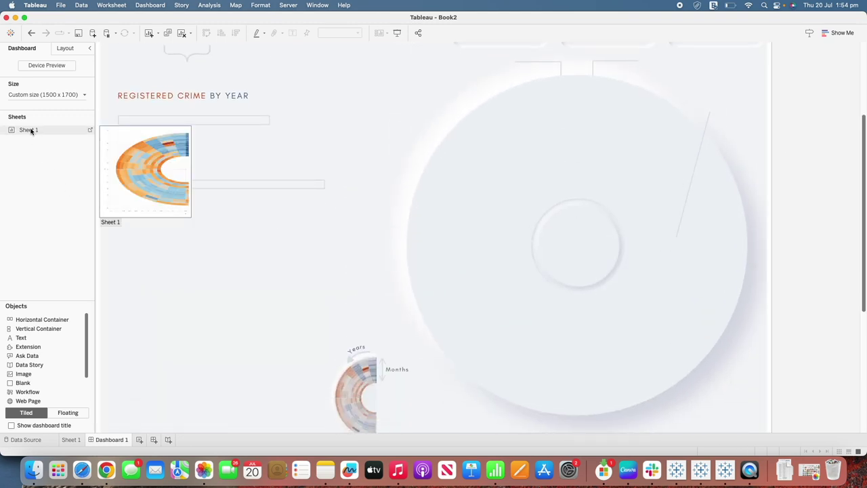
click(68, 412)
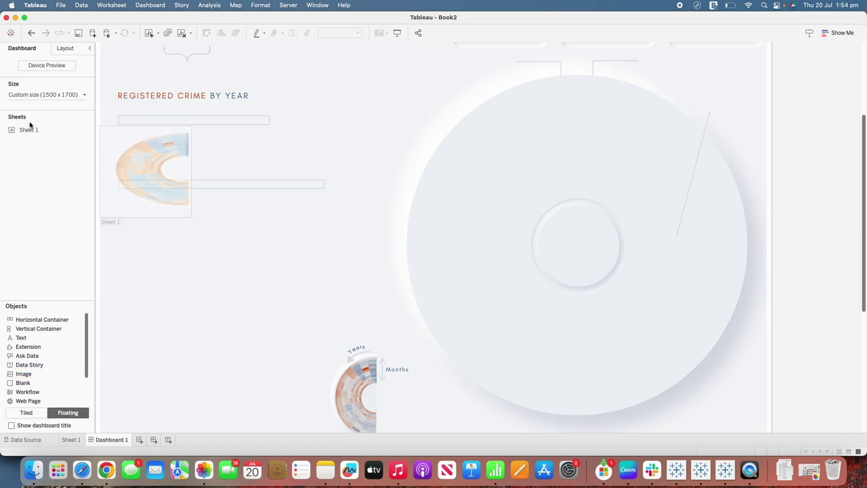
drag(27, 130, 223, 121)
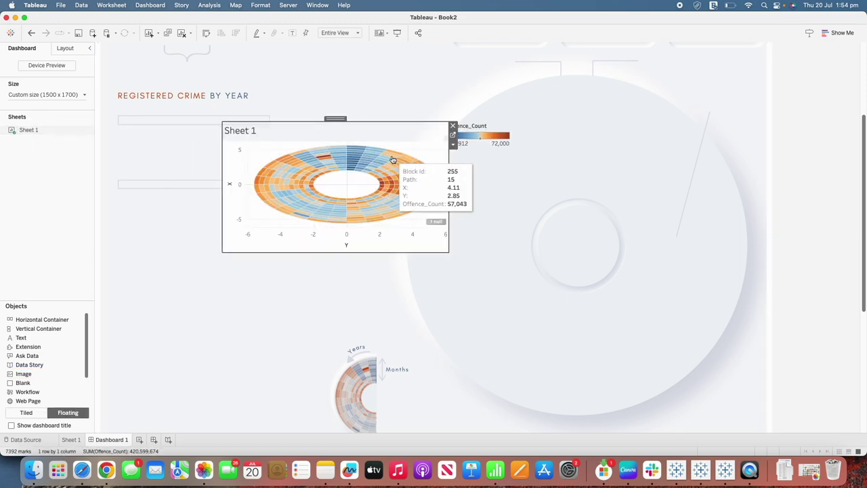
click(480, 132)
drag(483, 121, 347, 67)
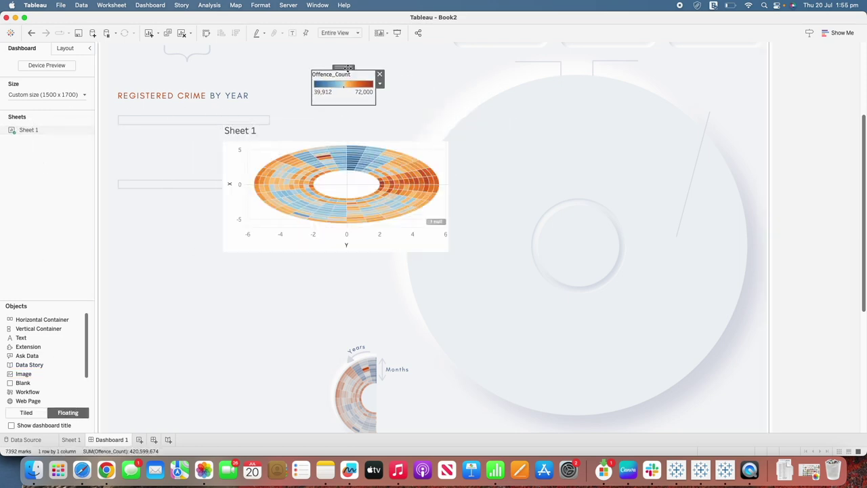
Step: Hide the title of the floating Sheet 1 view
click(257, 152)
right_click(244, 132)
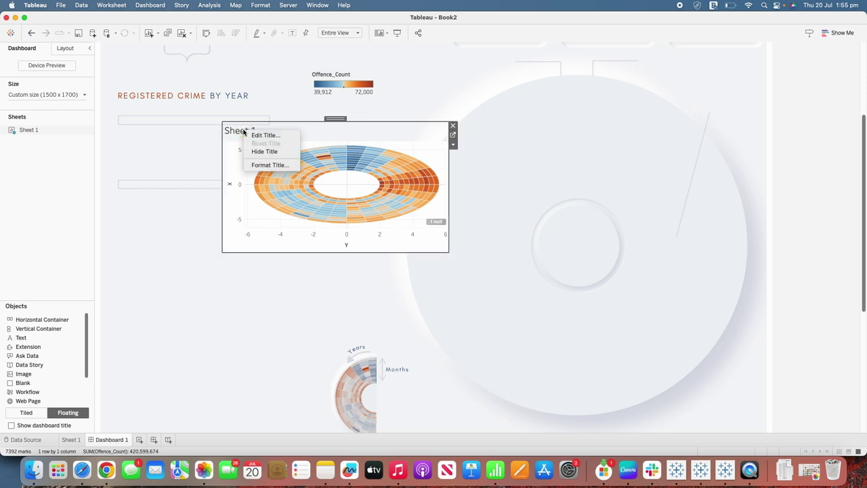
click(256, 152)
Step: Format the heatmap's lines at sheet level, setting grid lines, zero lines and axis rulers to None
right_click(262, 138)
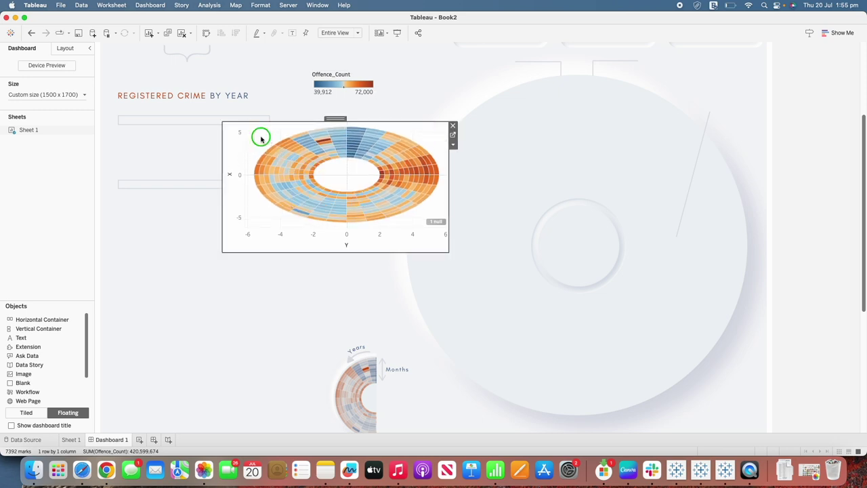
click(288, 173)
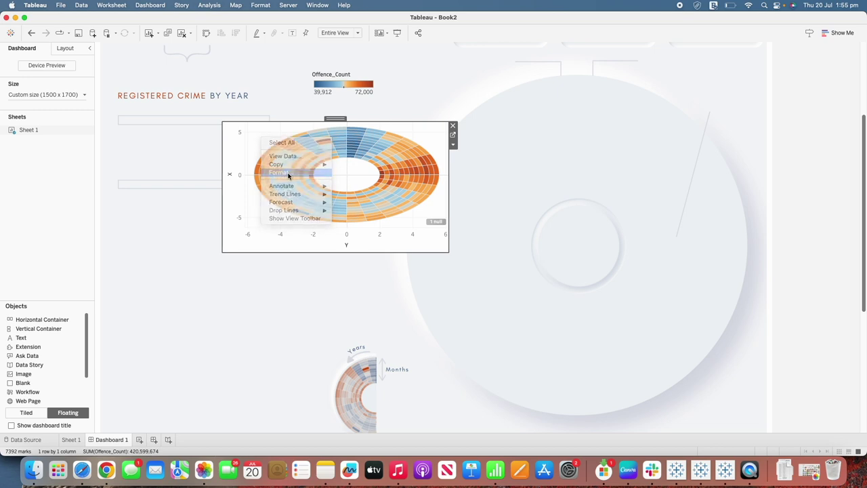
click(46, 63)
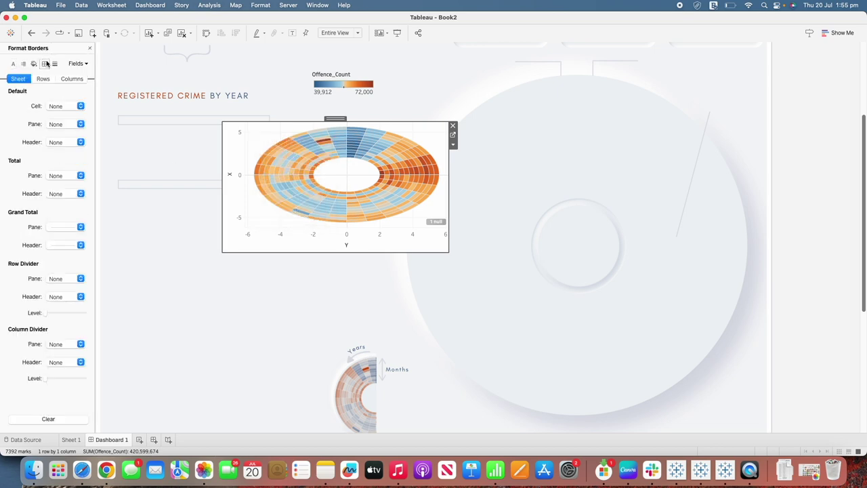
click(55, 63)
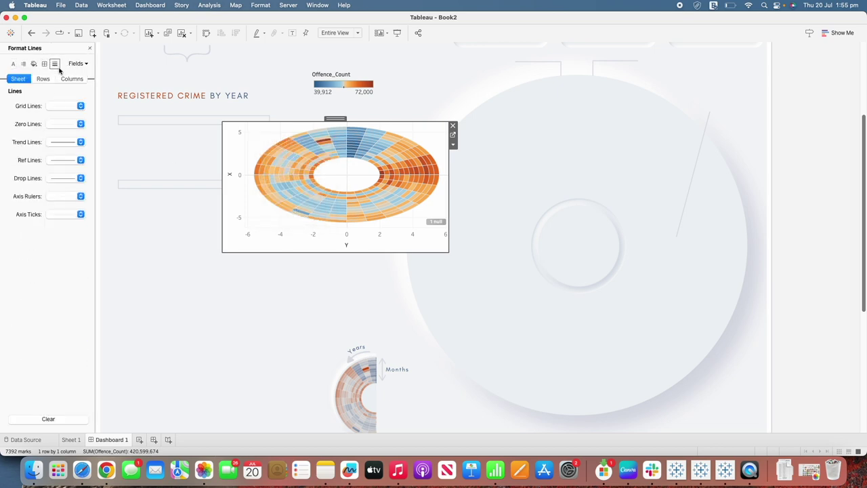
click(59, 106)
click(59, 121)
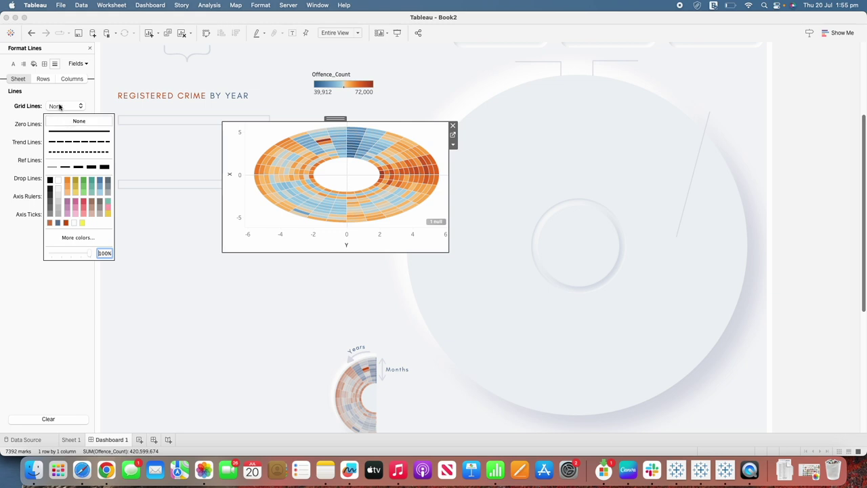
click(42, 79)
click(72, 79)
click(21, 78)
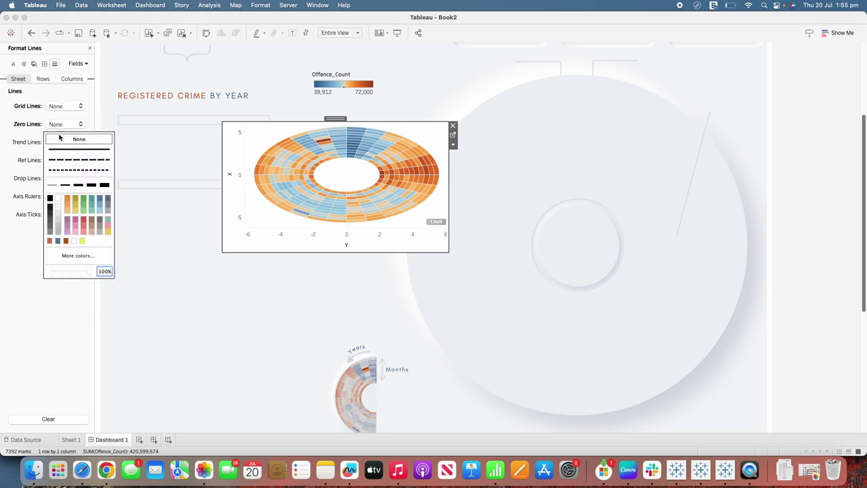
click(66, 139)
click(61, 195)
click(60, 212)
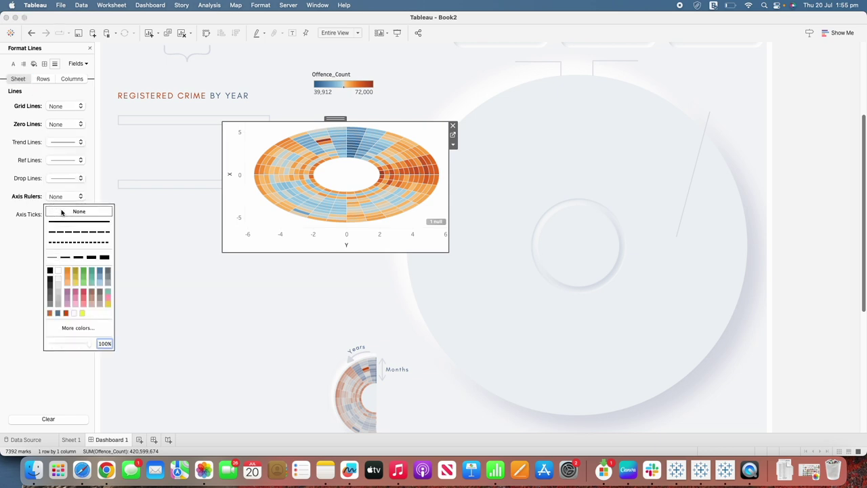
Step: Hide the headers of both the Y and X axes on the heatmap
click(365, 244)
right_click(366, 244)
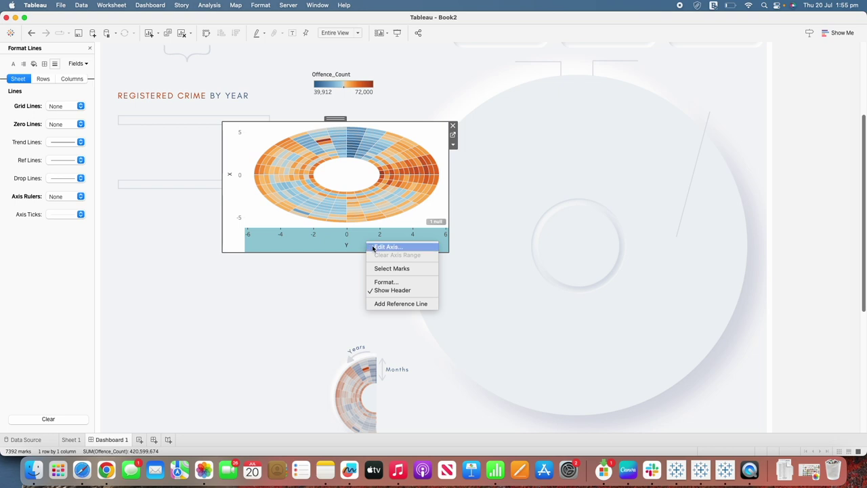
click(388, 292)
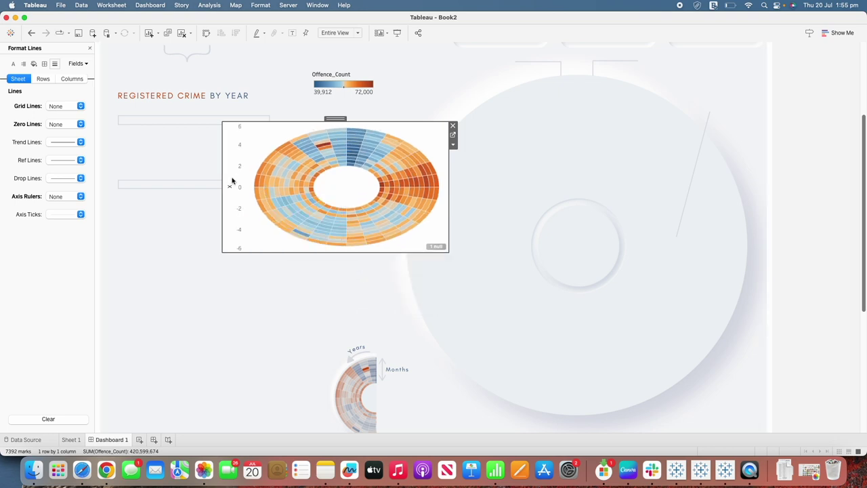
right_click(232, 180)
click(252, 227)
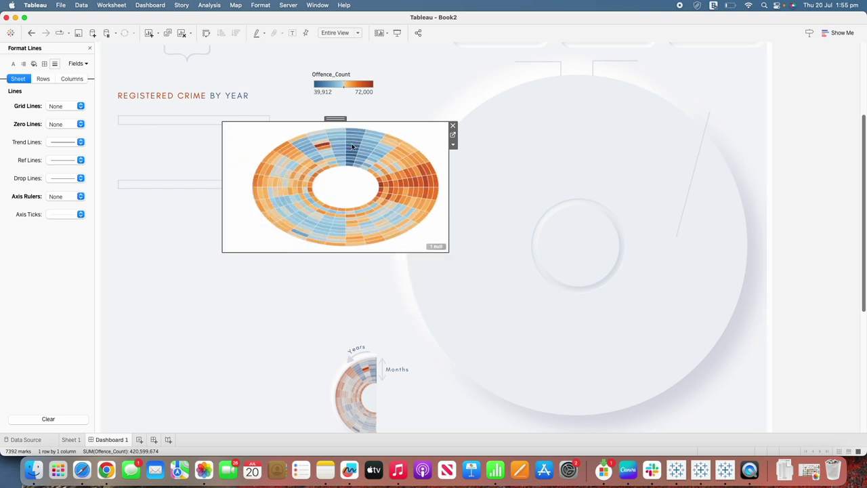
Step: Move the heatmap over the background's large circle and set its worksheet shading to None
drag(341, 121, 580, 91)
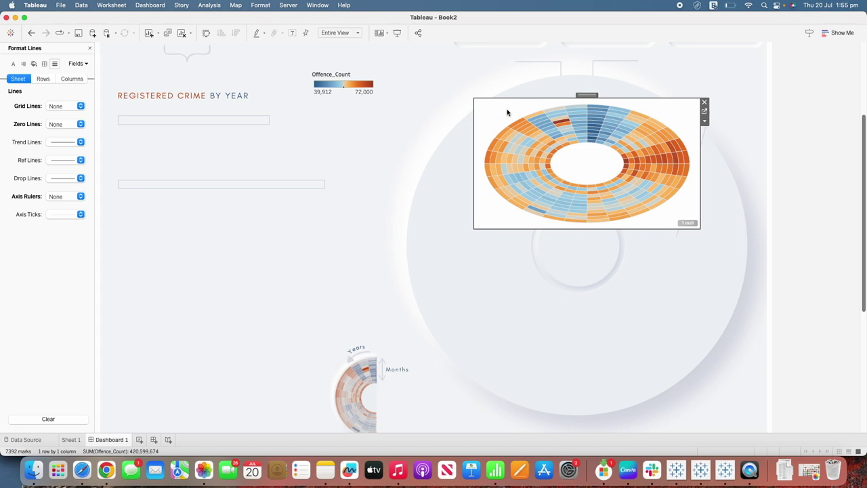
click(33, 63)
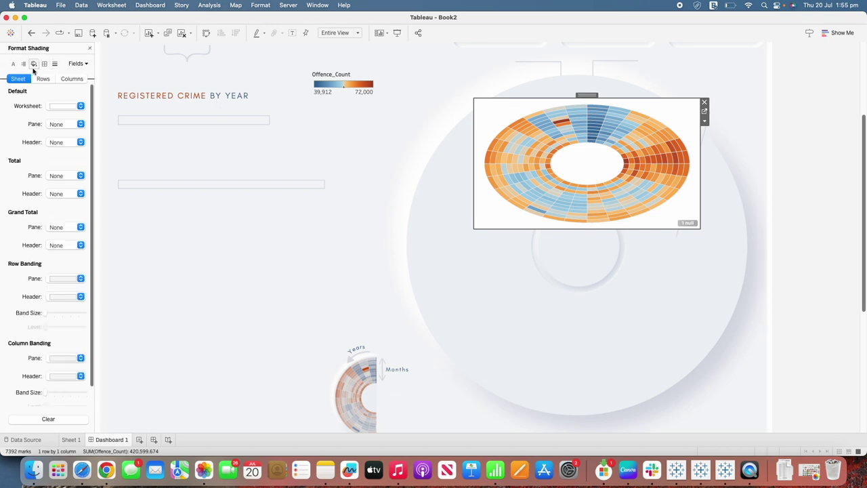
click(65, 124)
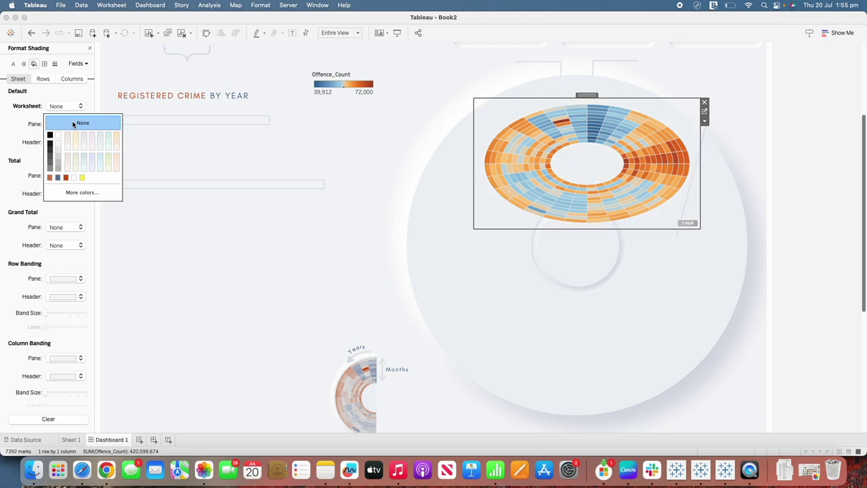
Step: Enlarge and align the heatmap to fill the background's large circle, and view the dashboard in presentation mode
drag(474, 230, 400, 447)
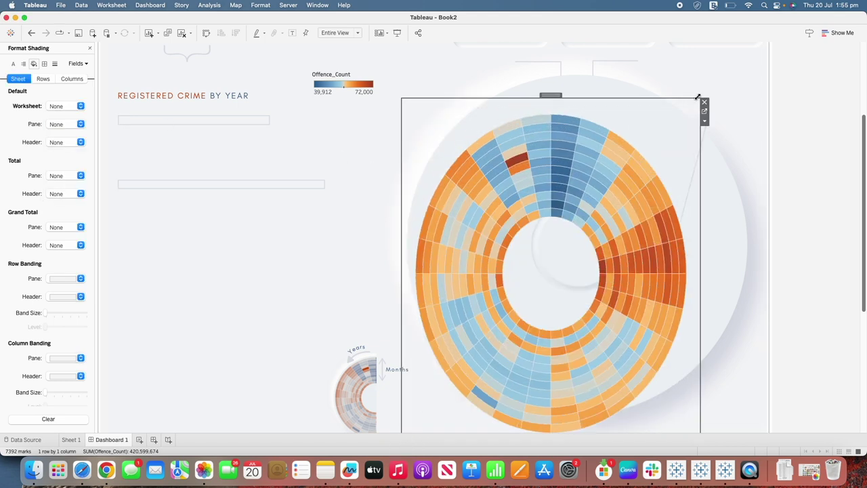
click(702, 98)
drag(550, 95, 598, 63)
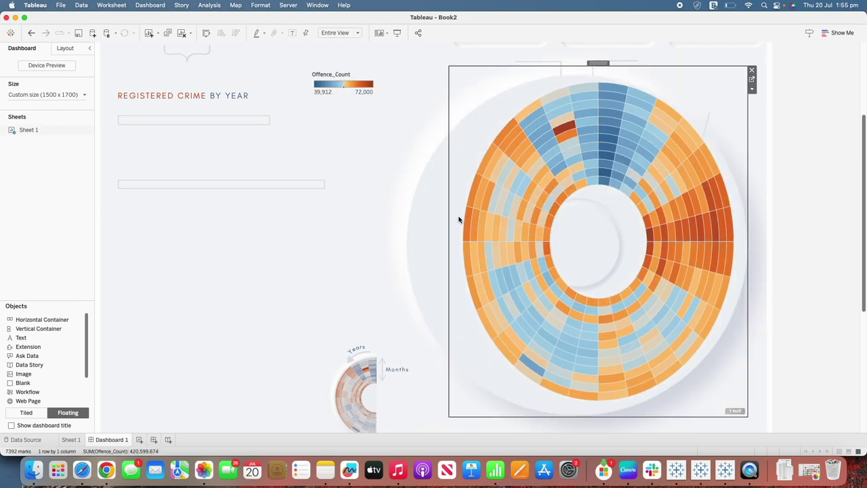
drag(449, 226, 364, 225)
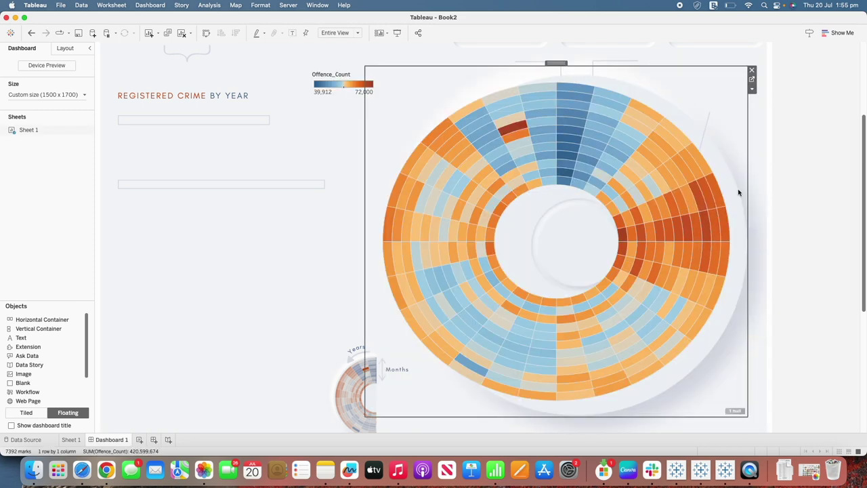
drag(746, 192, 754, 190)
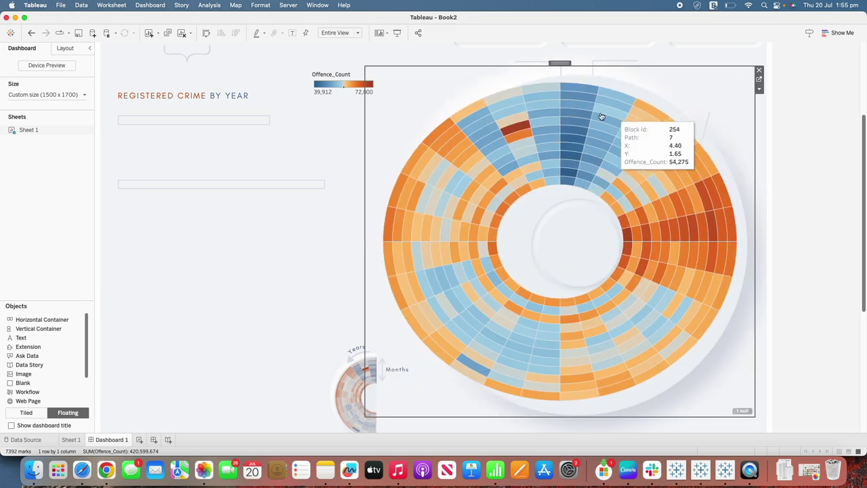
click(596, 113)
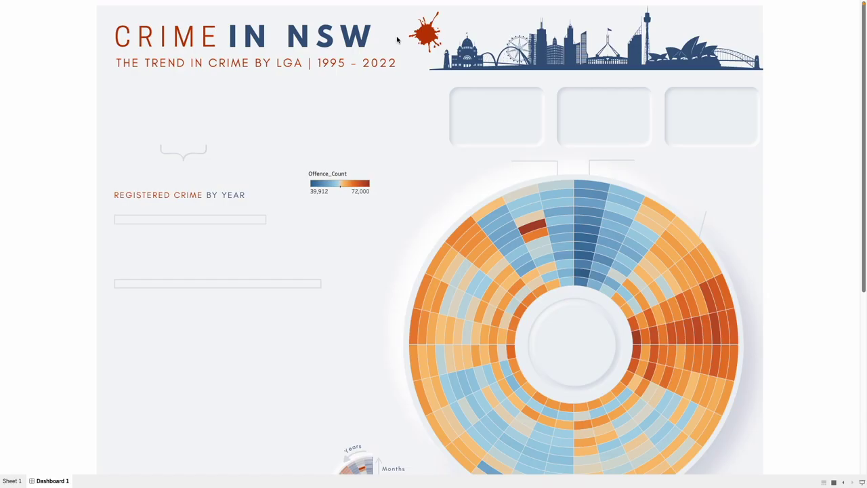